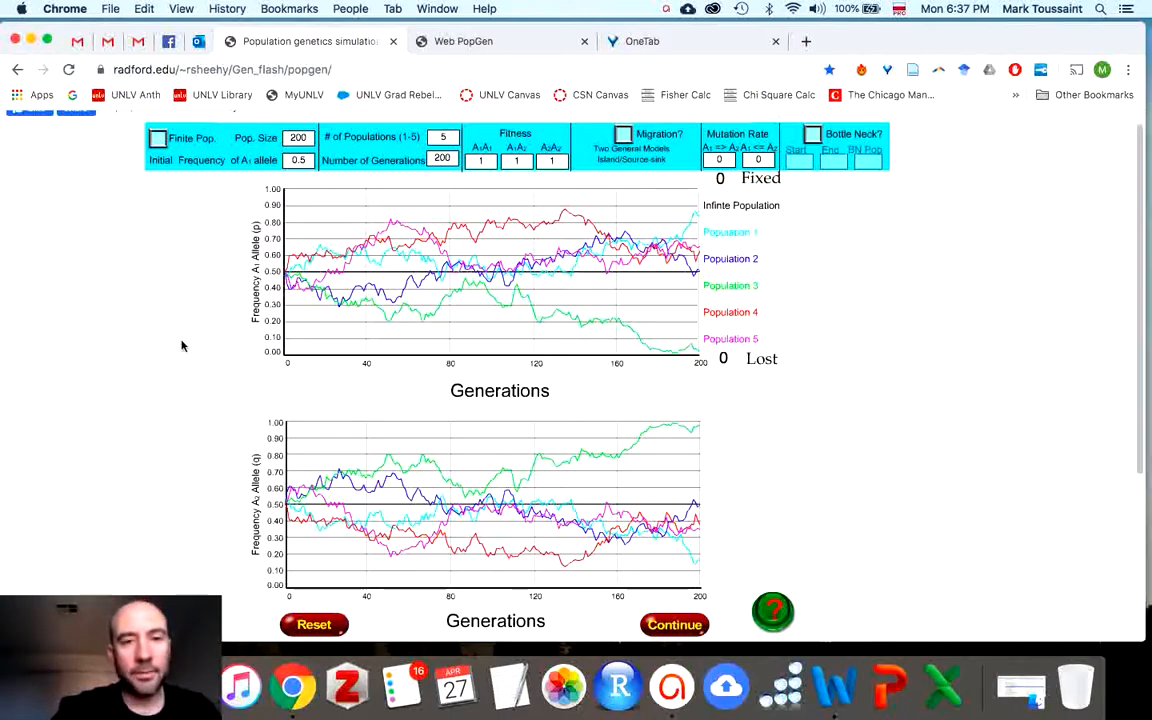
Step: Reset the previous simulation run and set the population size to 50
scroll(182, 346, "up", 5)
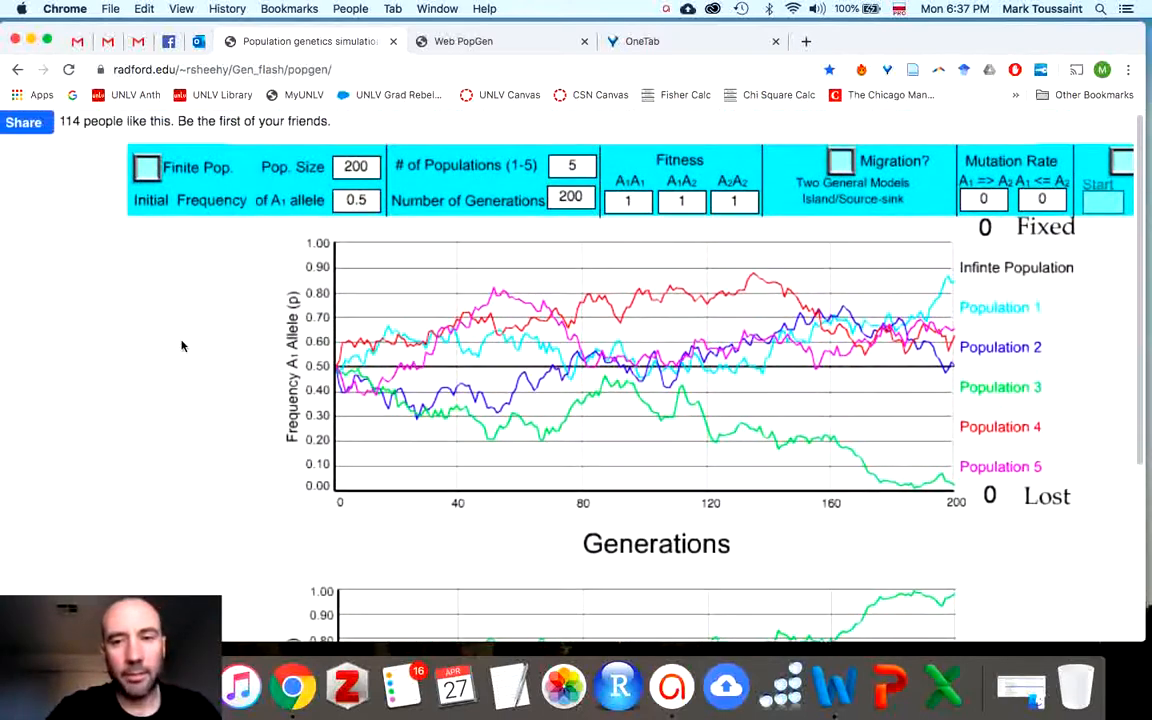
scroll(182, 346, "right", 3)
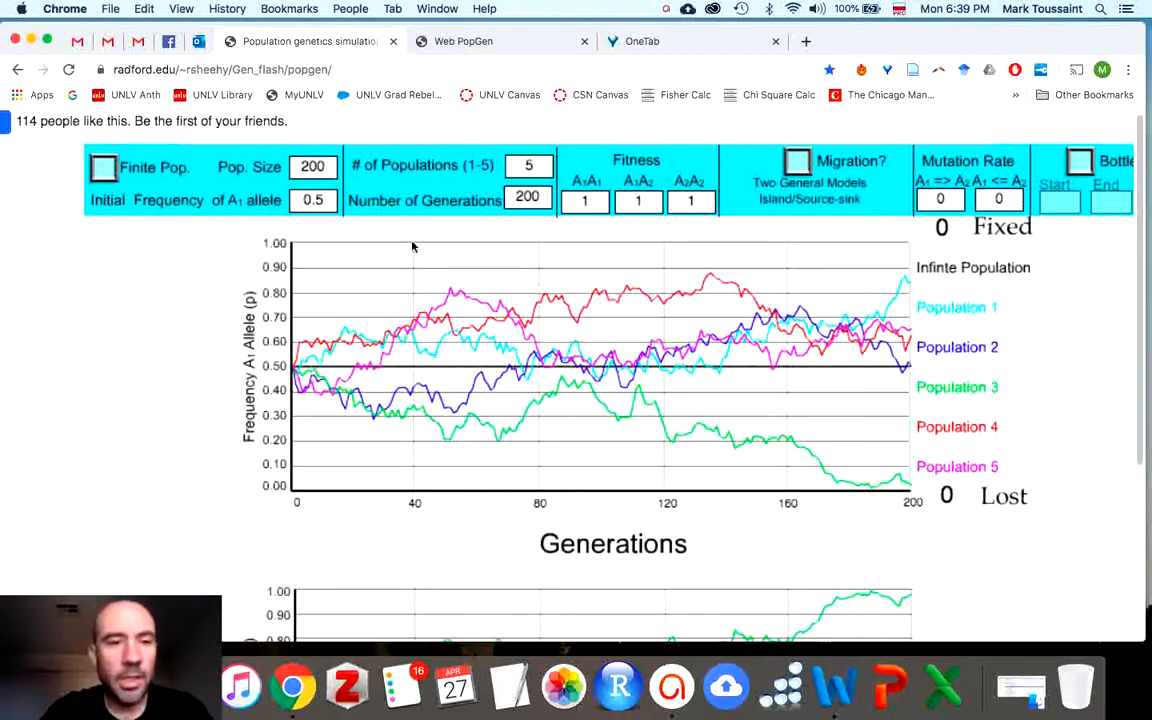
double_click(325, 167)
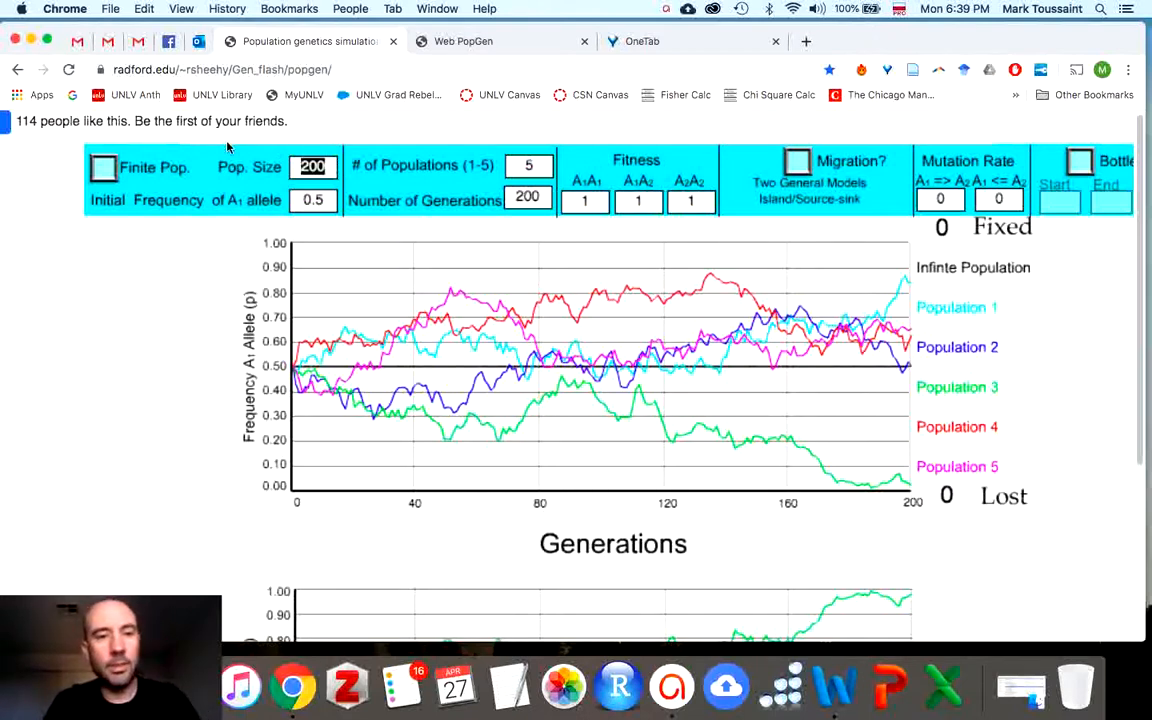
scroll(175, 363, "down", 5)
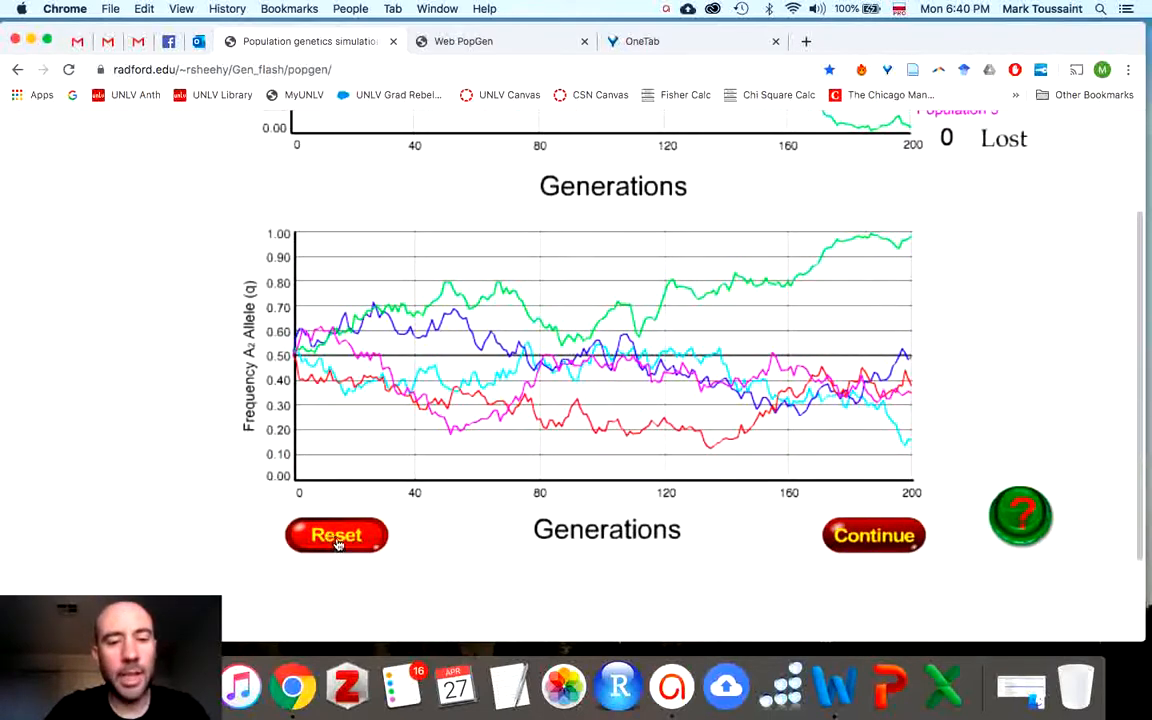
left_click(337, 537)
scroll(199, 344, "up", 5)
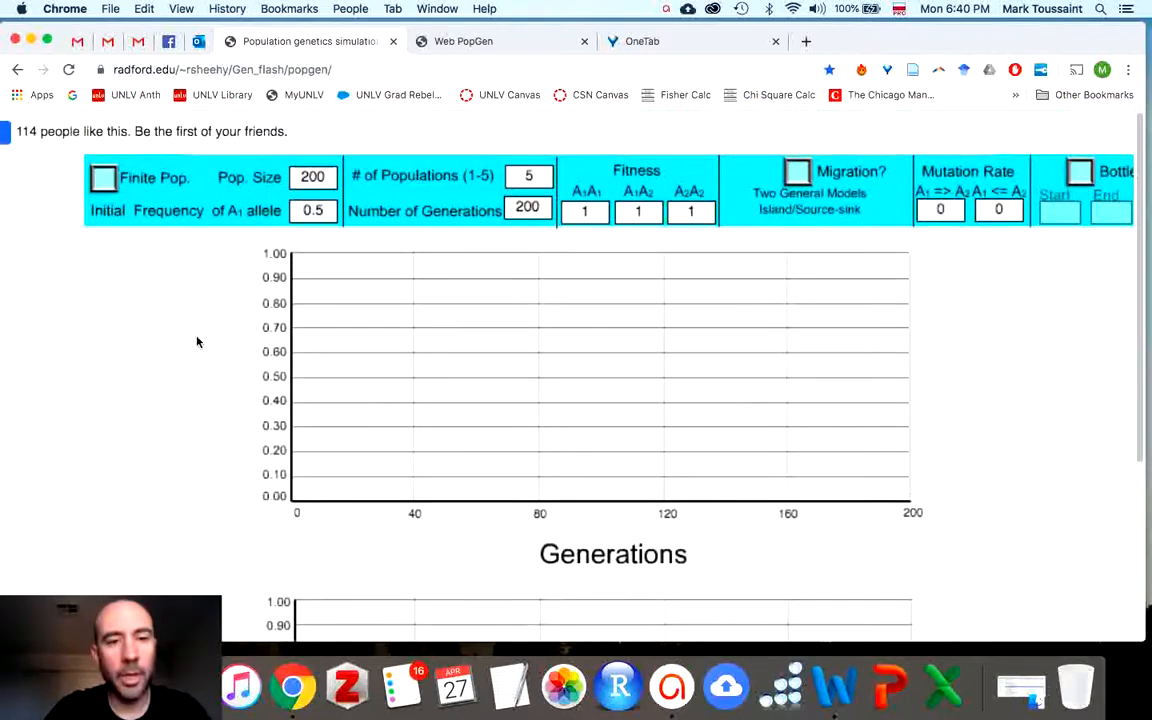
double_click(306, 176)
type("50")
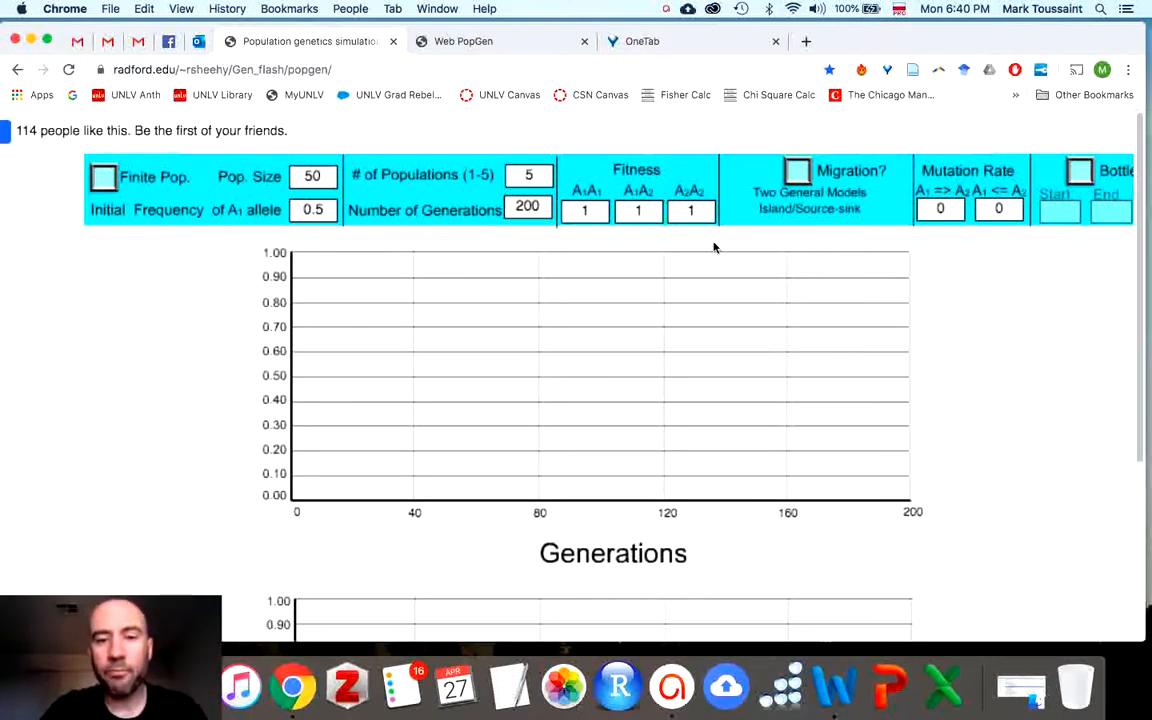
Step: Run the drift simulation for the population size of 50 and view the A1 allele frequency graph
scroll(494, 406, "down", 8)
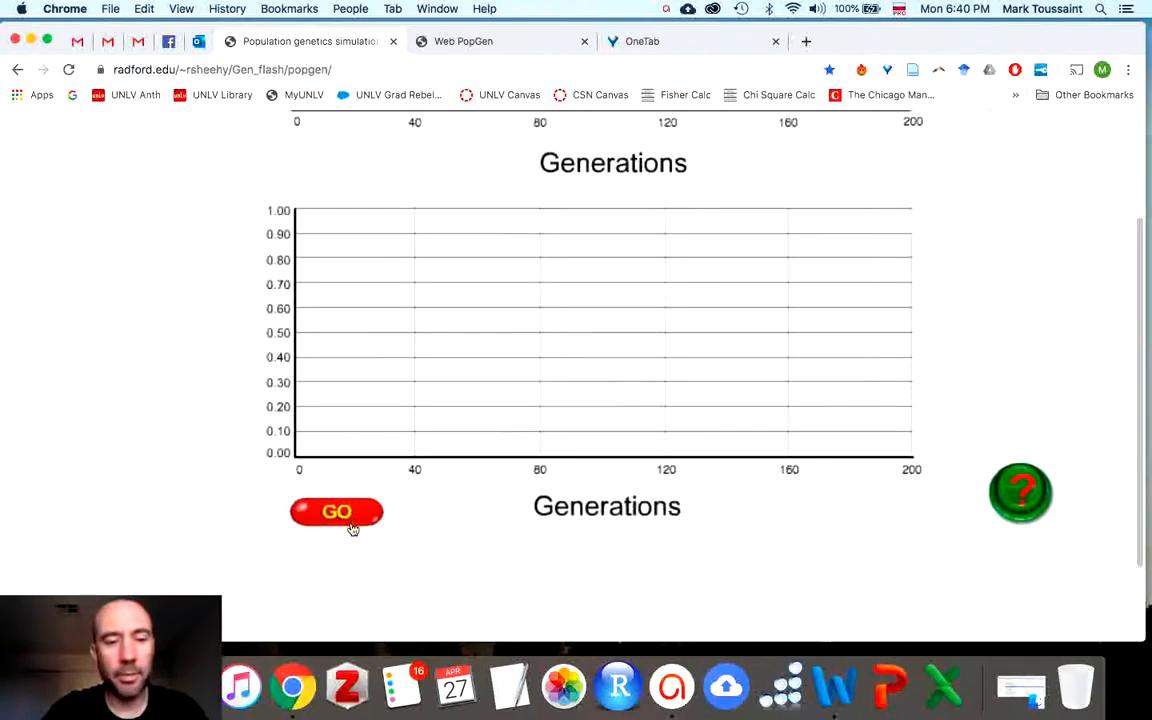
left_click(337, 512)
scroll(221, 278, "up", 7)
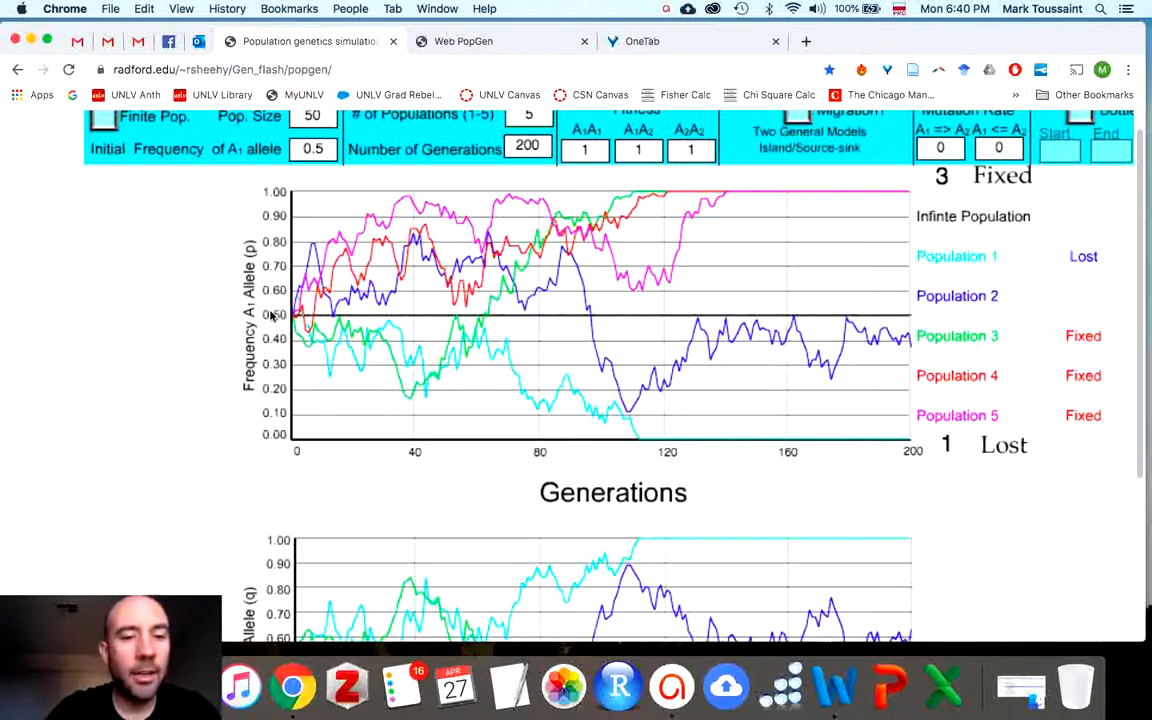
scroll(185, 290, "up", 2)
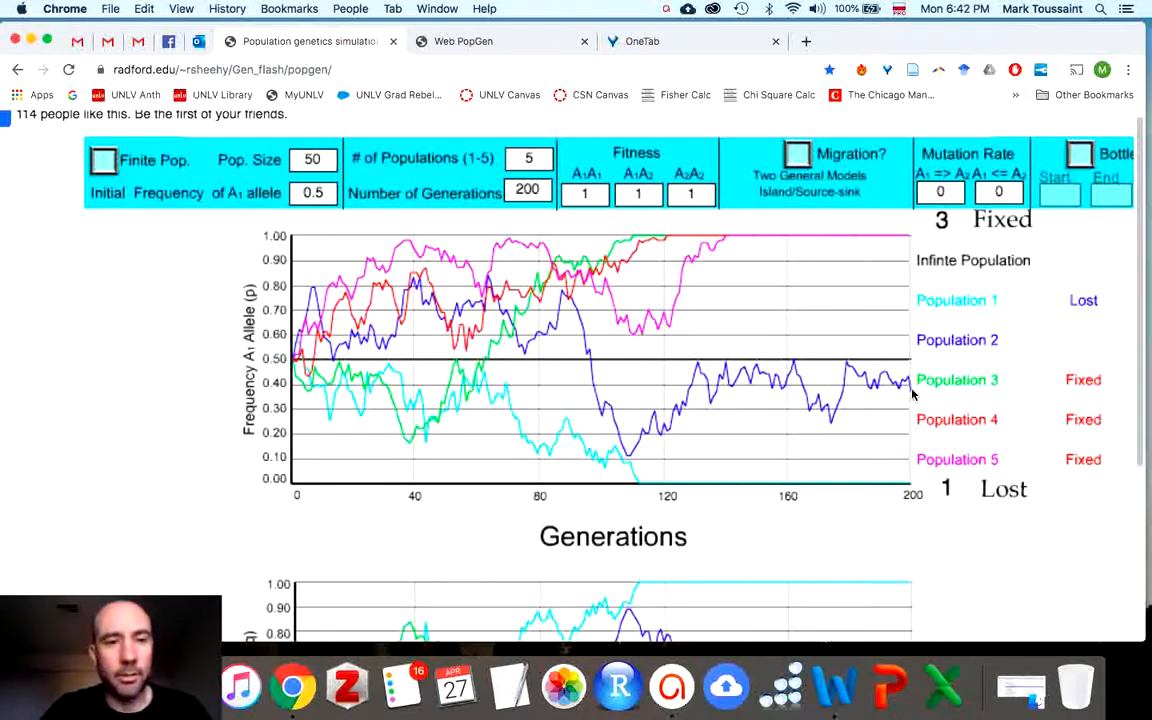
Step: Reset the simulation and set the initial frequency of the A1 allele to 0.1
scroll(108, 548, "down", 12)
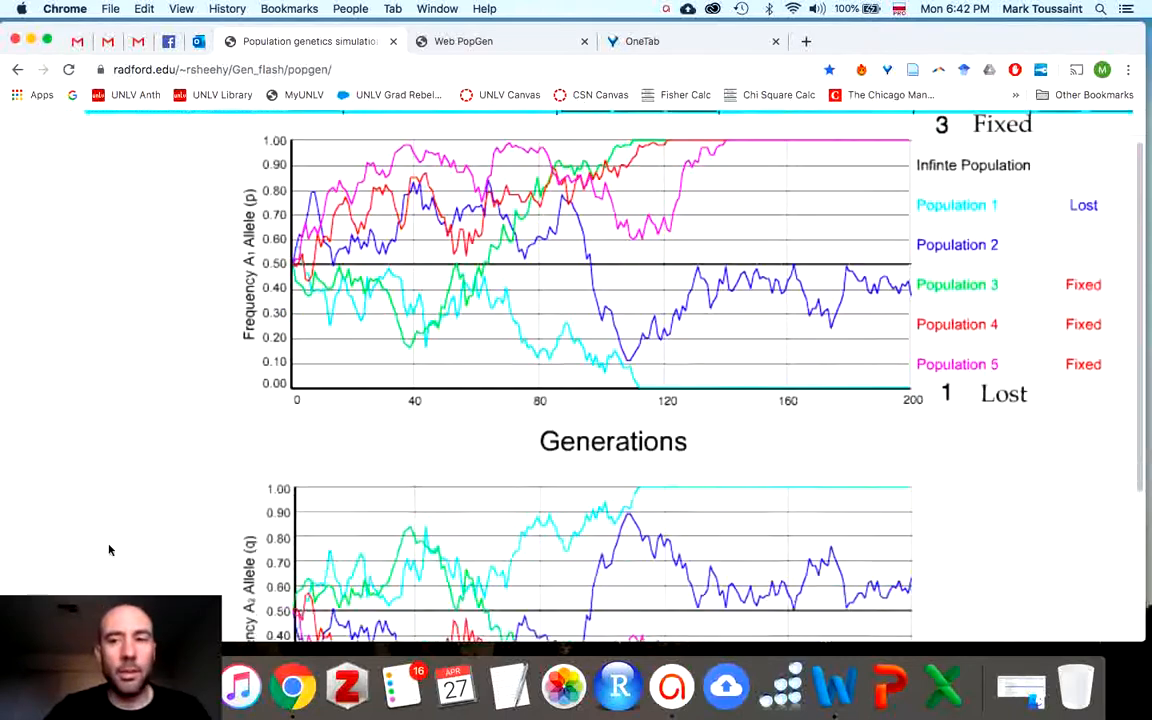
left_click(330, 248)
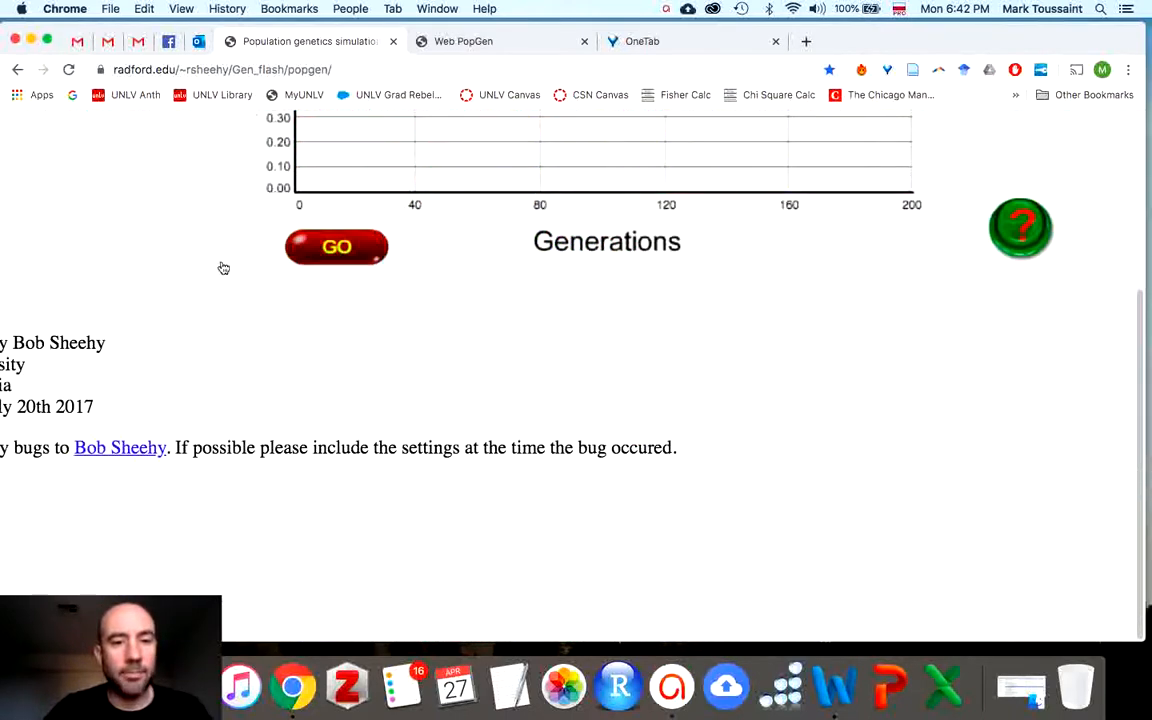
scroll(219, 265, "down", 4)
scroll(219, 265, "up", 2)
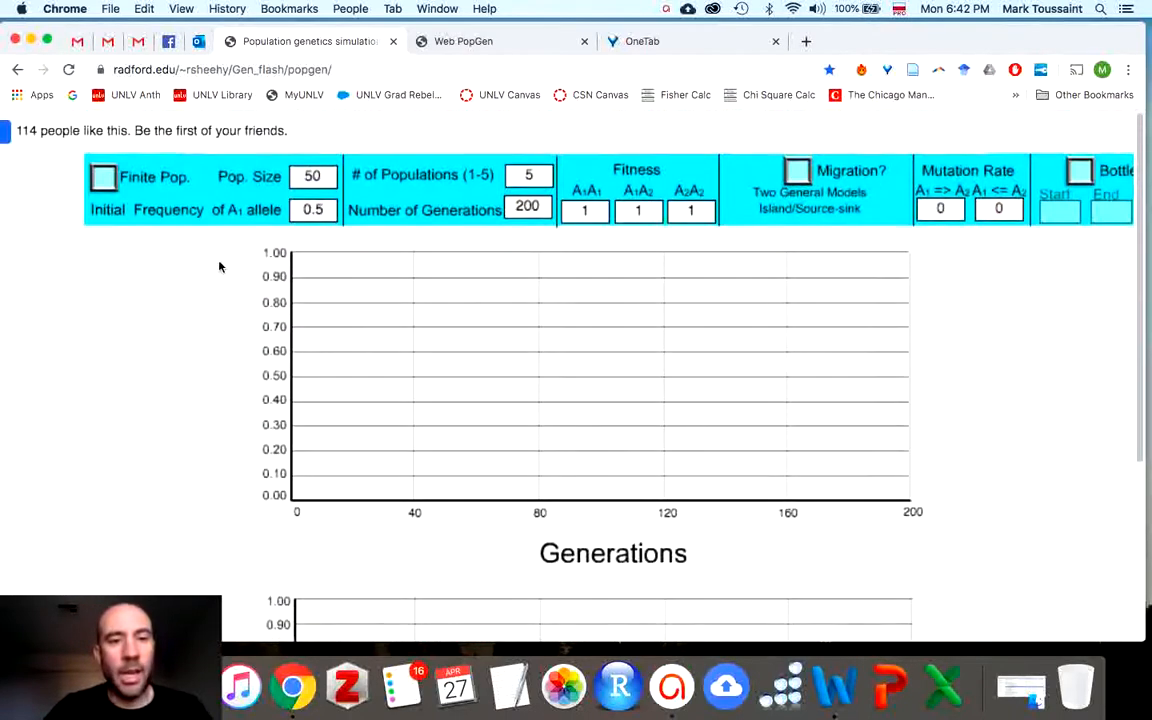
left_click(322, 209)
key("BackSpace")
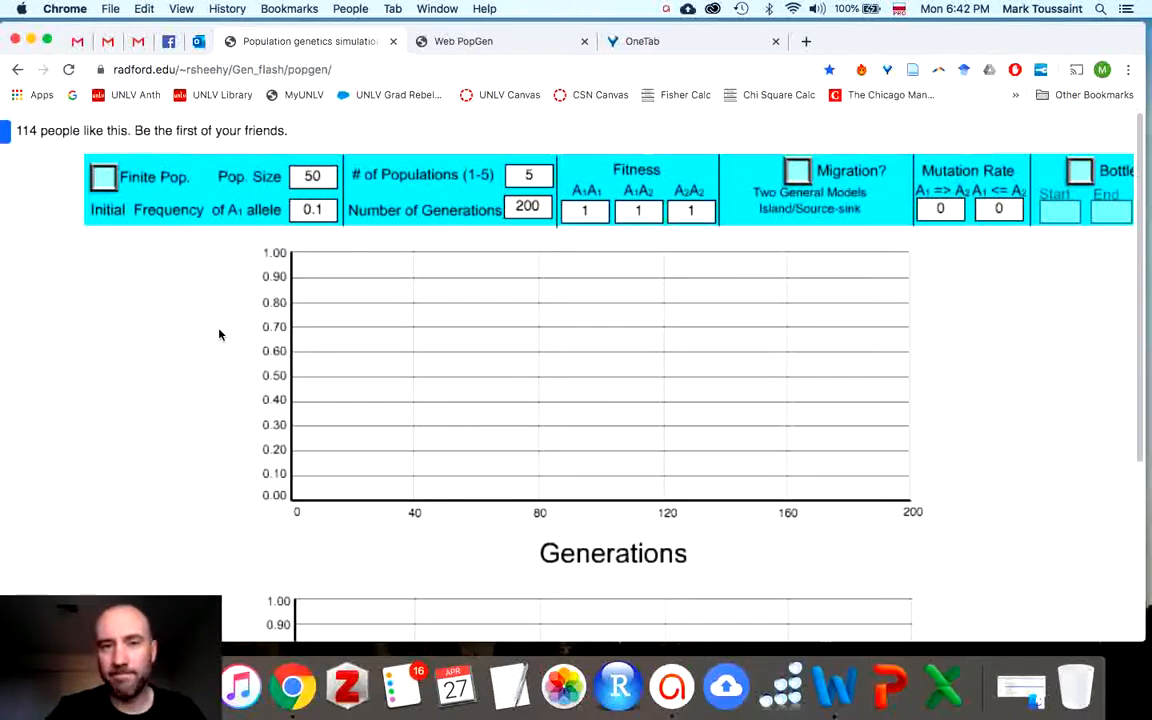
Step: Run the simulation with the 0.1 starting frequency and view the resulting A1 allele graph
scroll(219, 334, "down", 5)
left_click(331, 245)
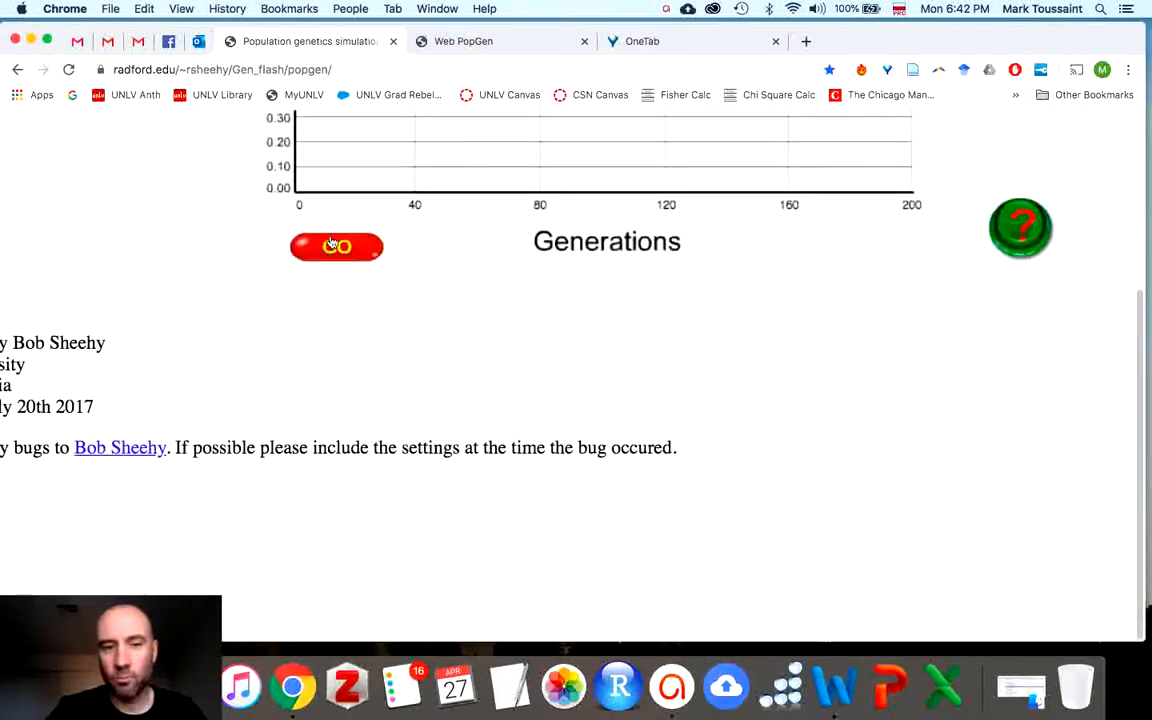
scroll(206, 211, "up", 5)
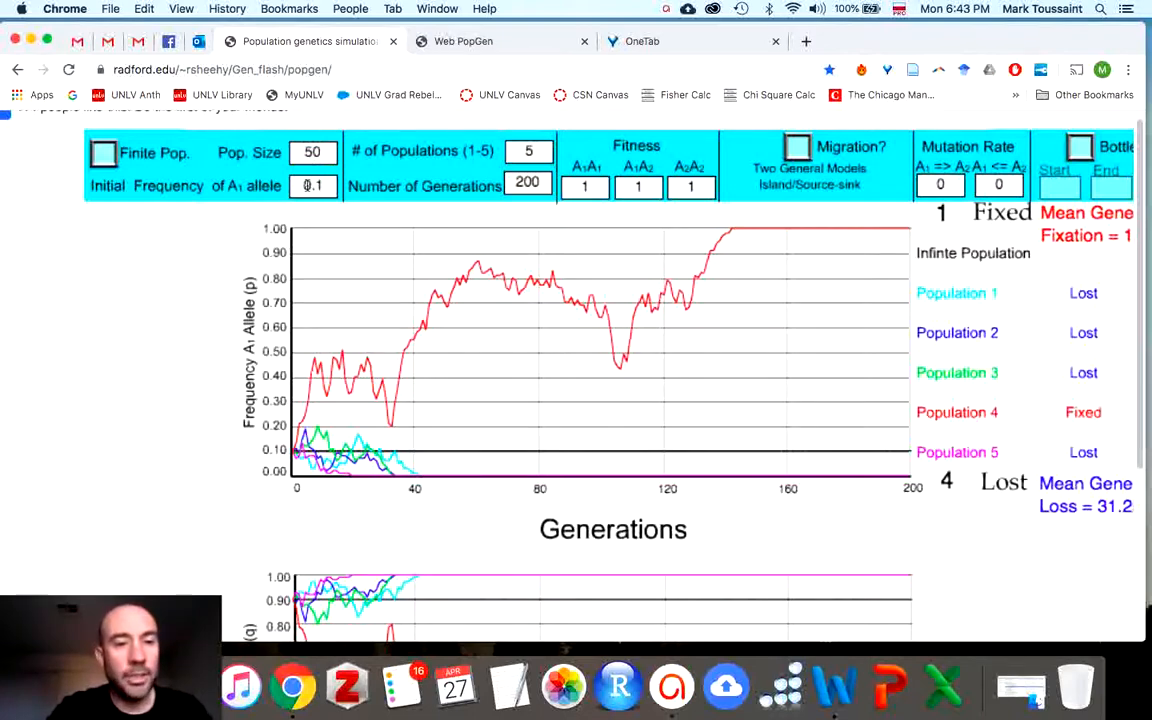
Step: Clear the finished run and set the initial frequency of the A1 allele to 0.9
scroll(225, 415, "down", 10)
scroll(229, 424, "up", 1)
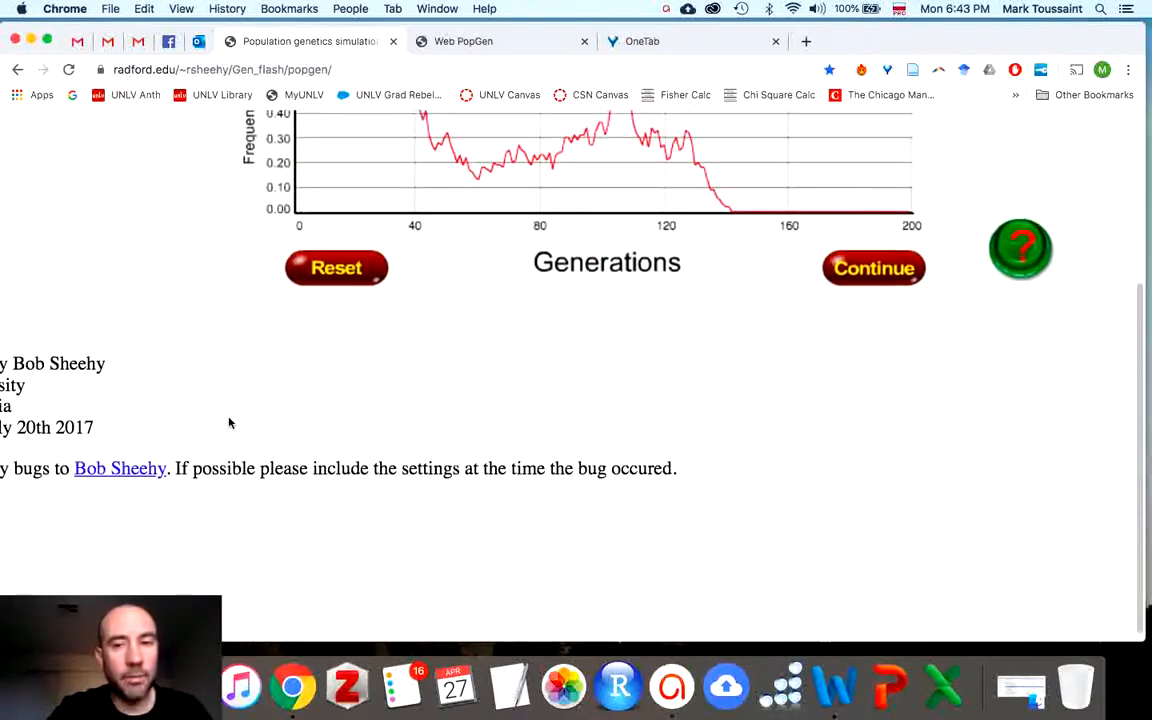
left_click(320, 266)
scroll(228, 275, "up", 8)
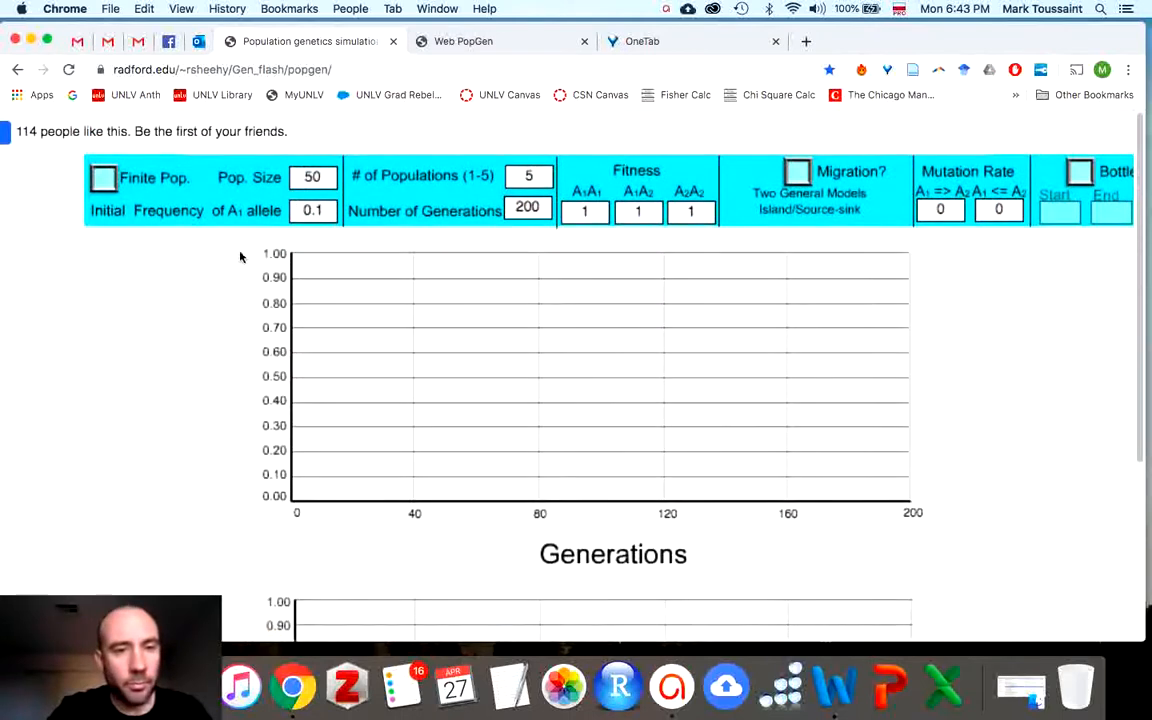
left_click(320, 176)
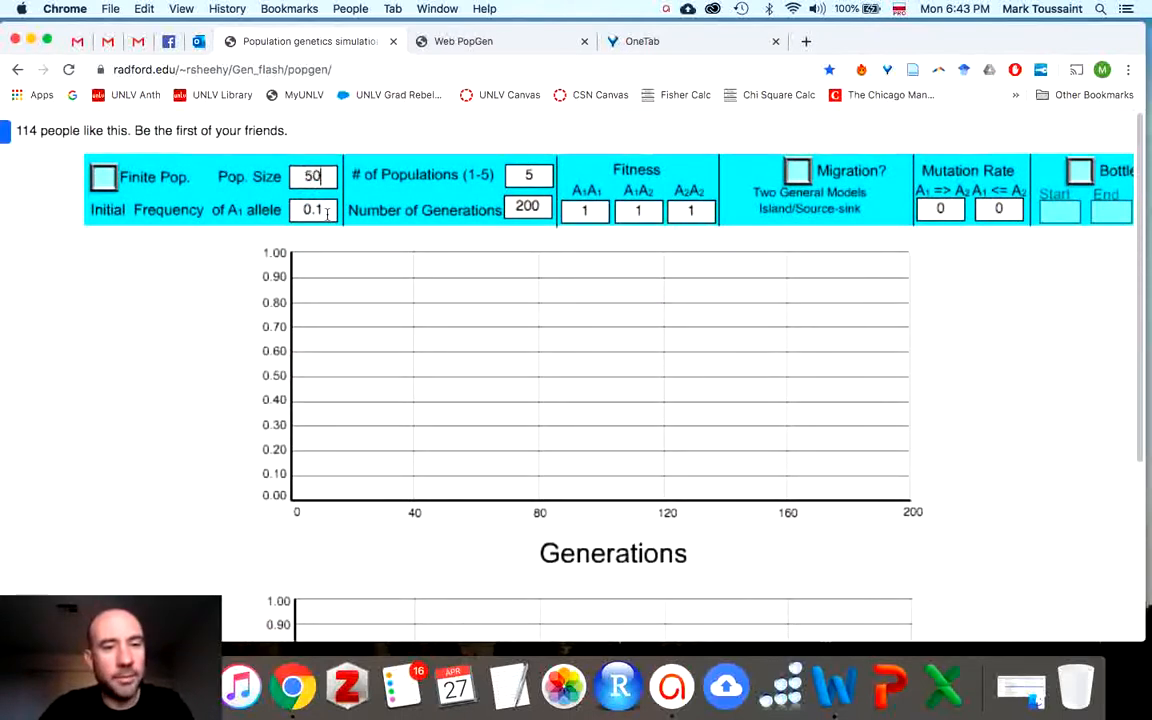
left_click(327, 212)
key("BackSpace")
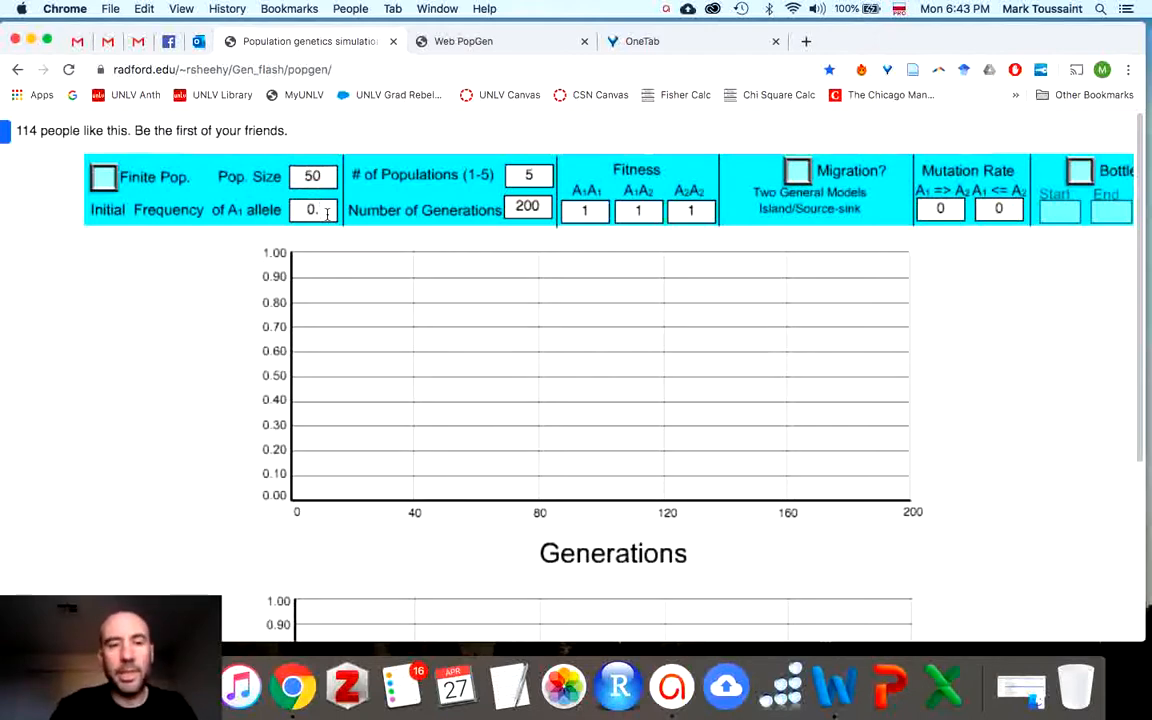
type("9")
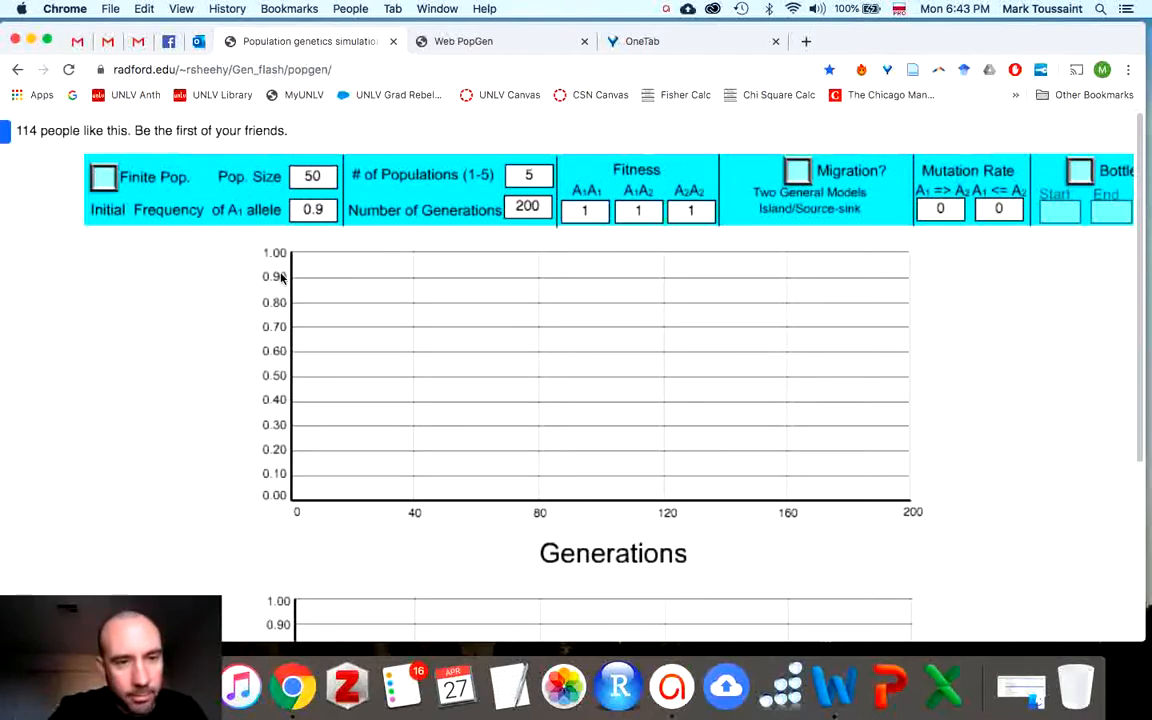
Step: Run the simulation with the 0.9 starting frequency and view the resulting A1 allele graph
scroll(227, 408, "down", 3)
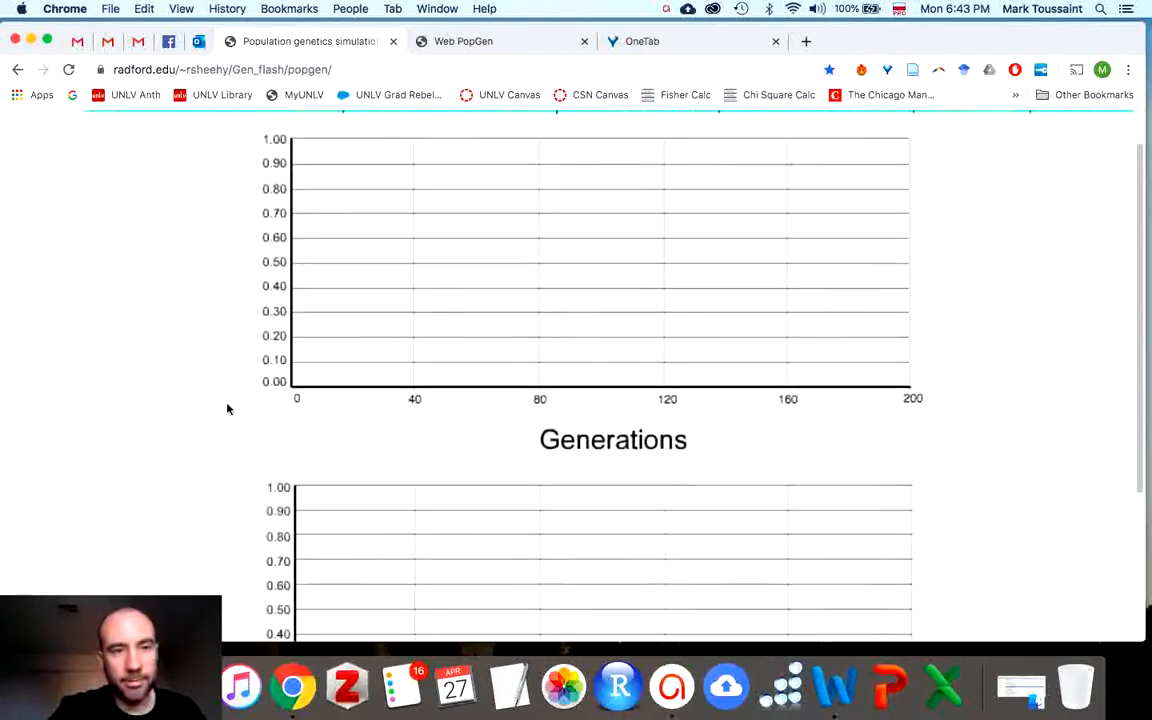
scroll(227, 408, "down", 5)
left_click(302, 491)
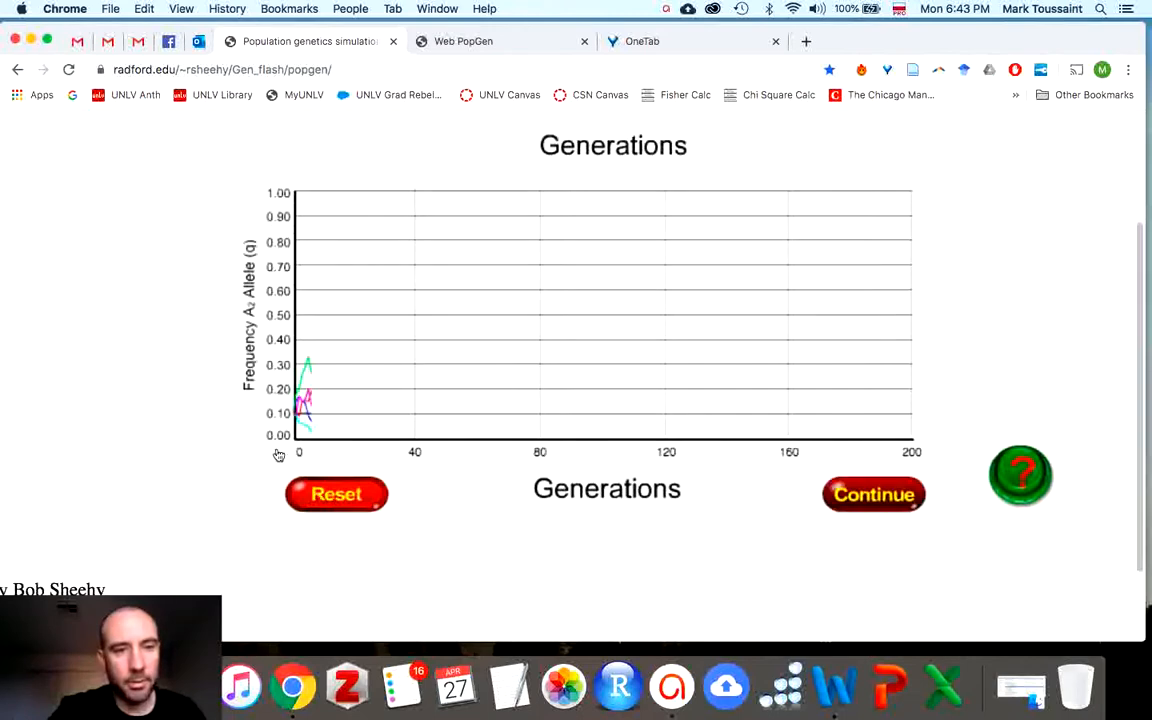
scroll(196, 318, "up", 6)
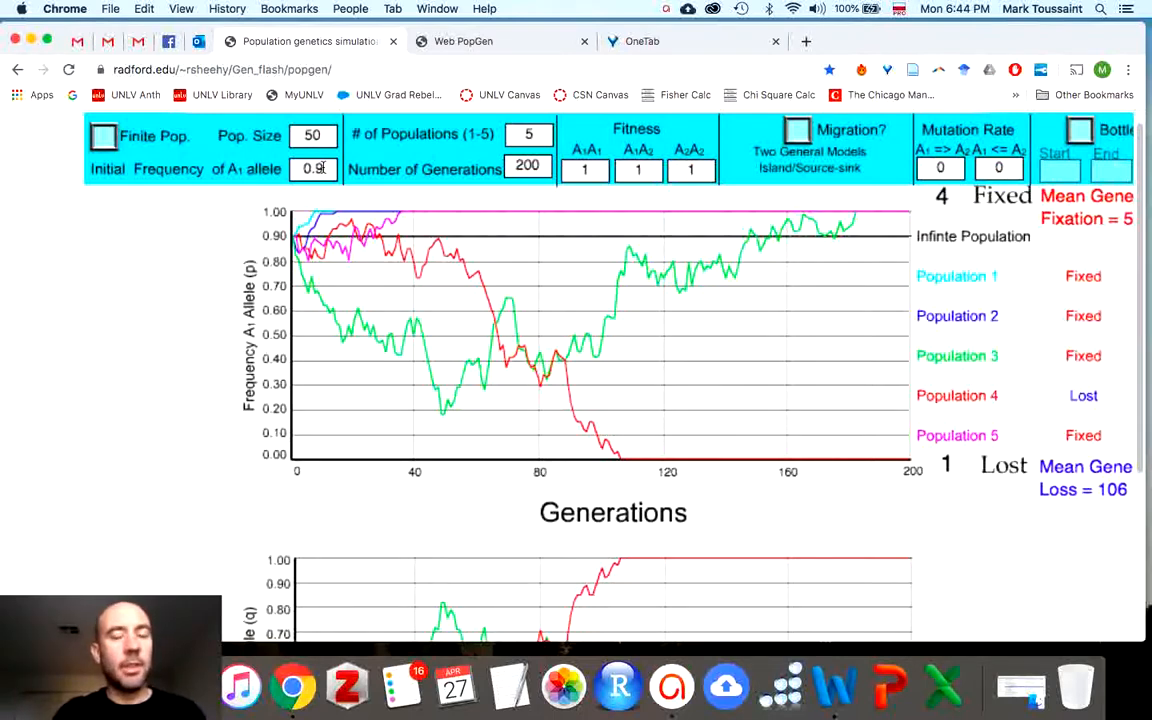
Step: Set the population size to 200 and the initial frequency of the A1 allele to 0.3
double_click(324, 135)
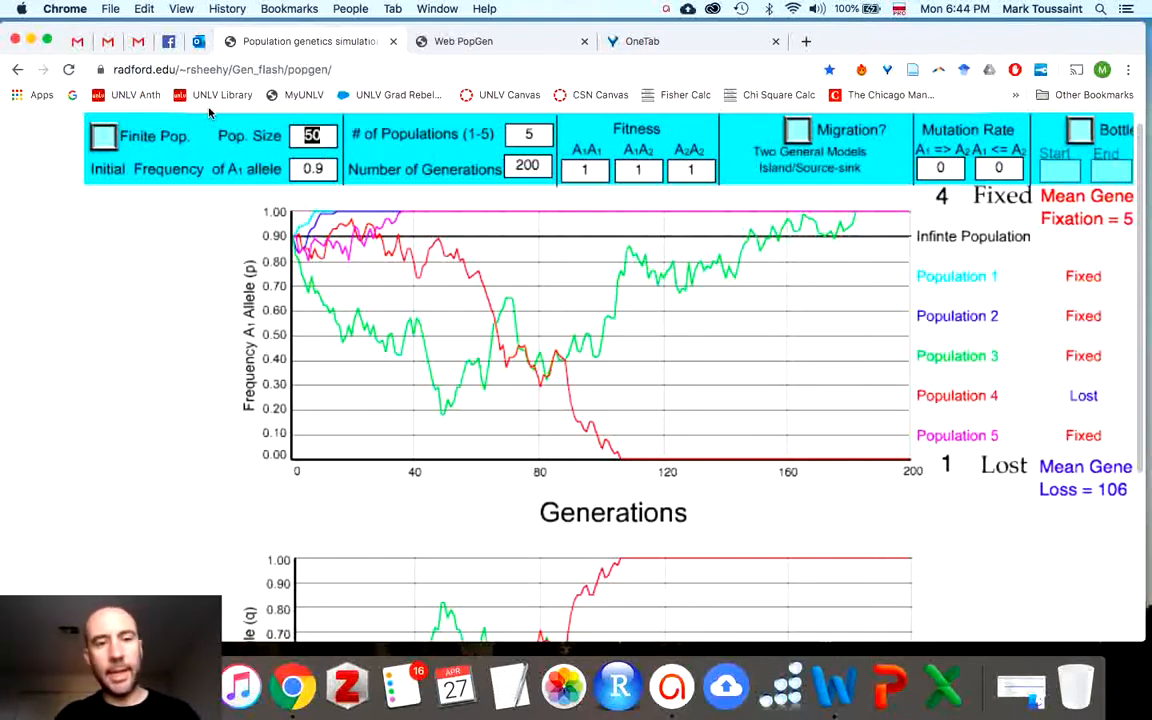
type("200")
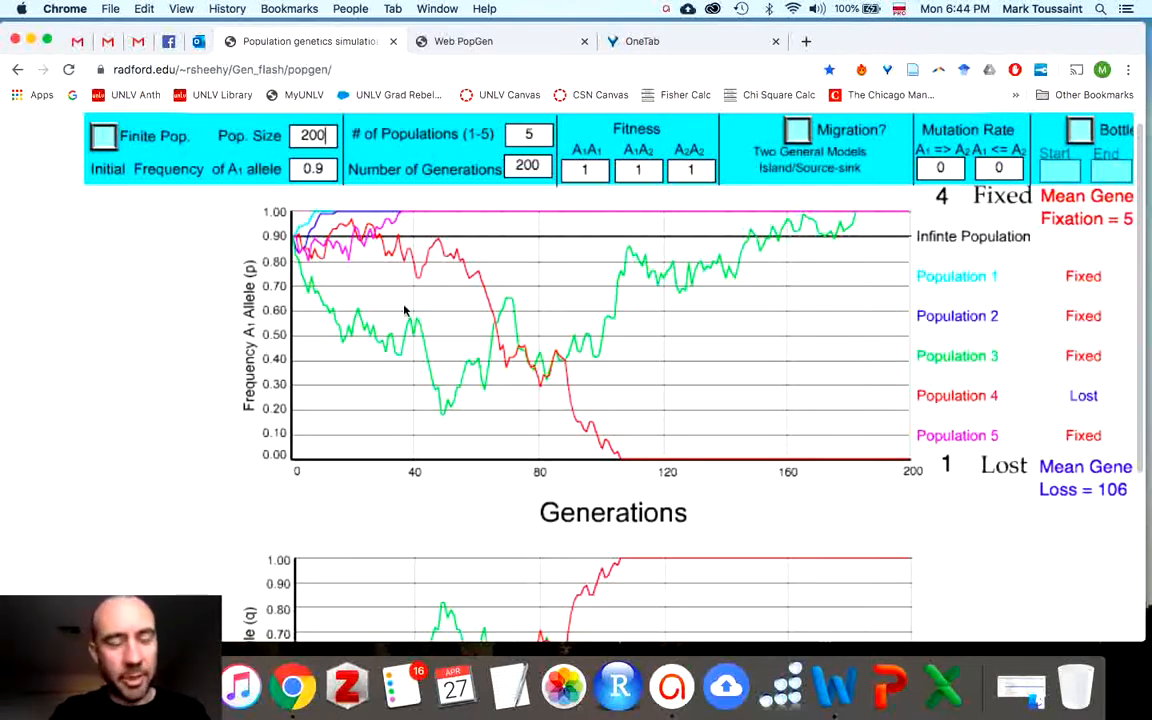
left_click(330, 169)
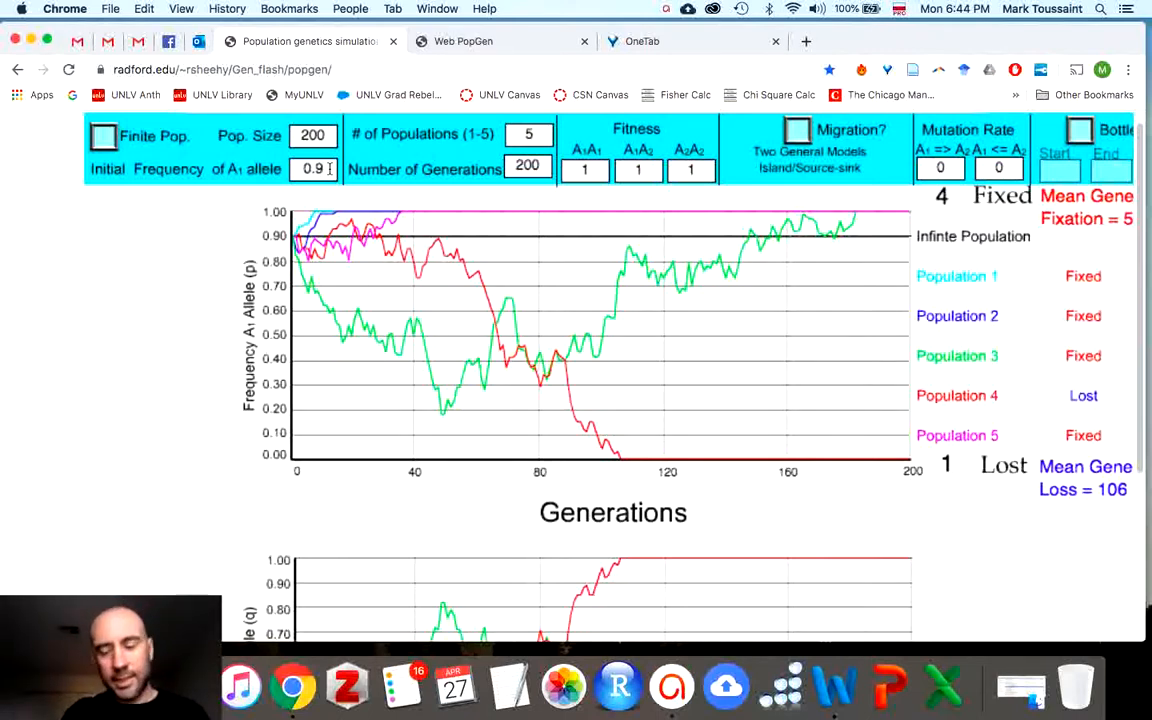
key("BackSpace")
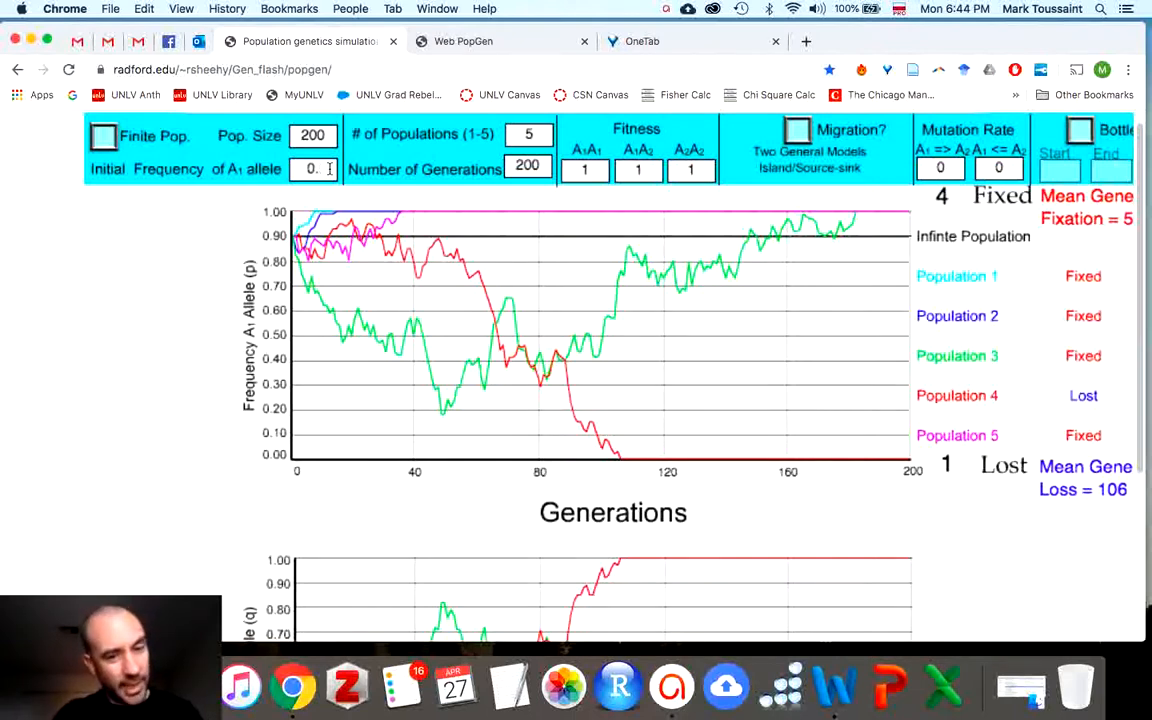
type("3")
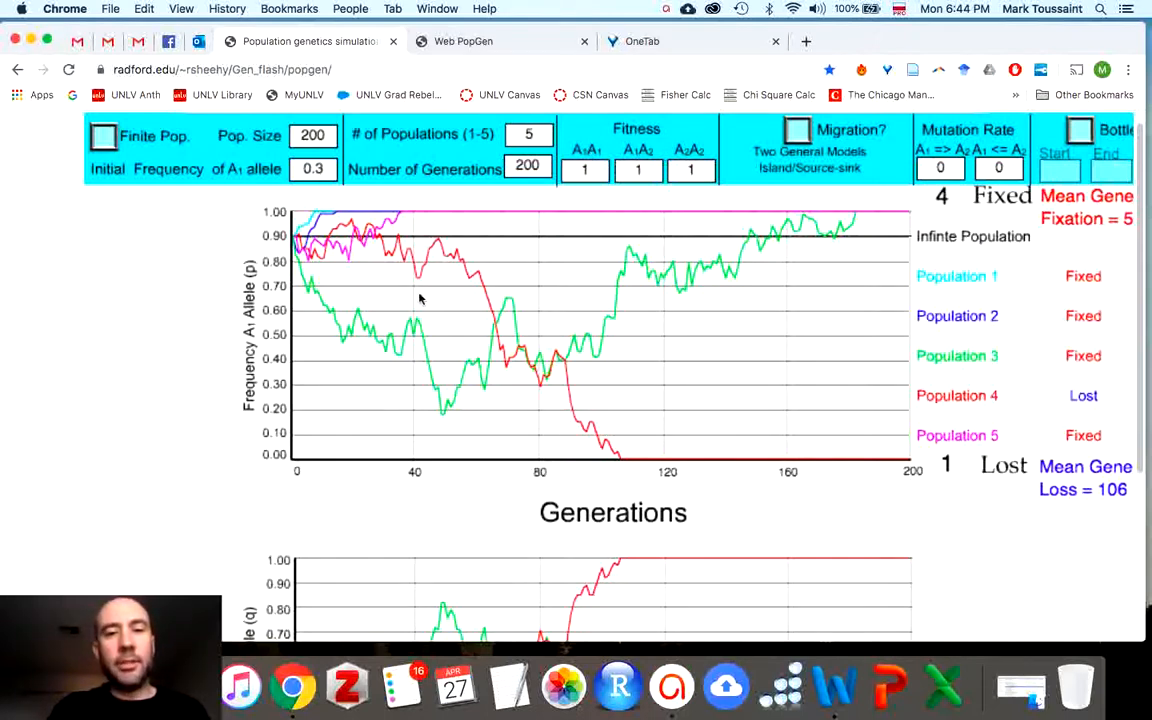
Step: Reset the graphs and set the genotype fitness to 0.8 for A1A2 and 0.3 for A2A2
scroll(429, 334, "down", 8)
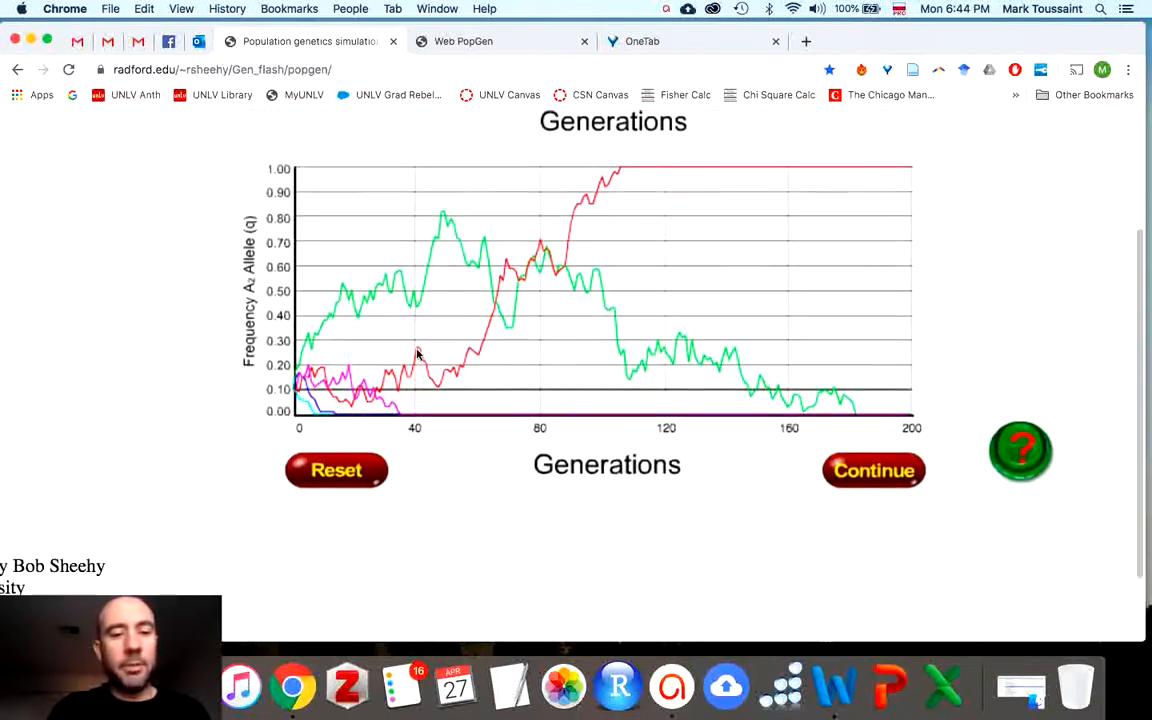
left_click(334, 470)
scroll(257, 336, "up", 9)
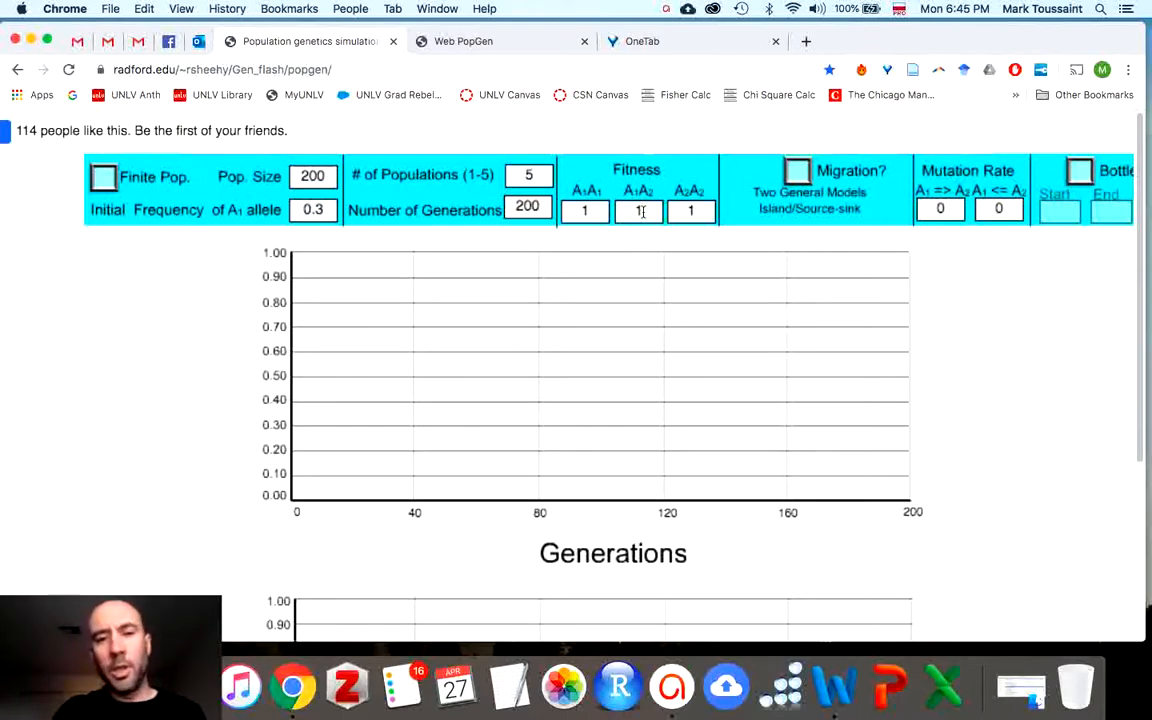
type("0.8")
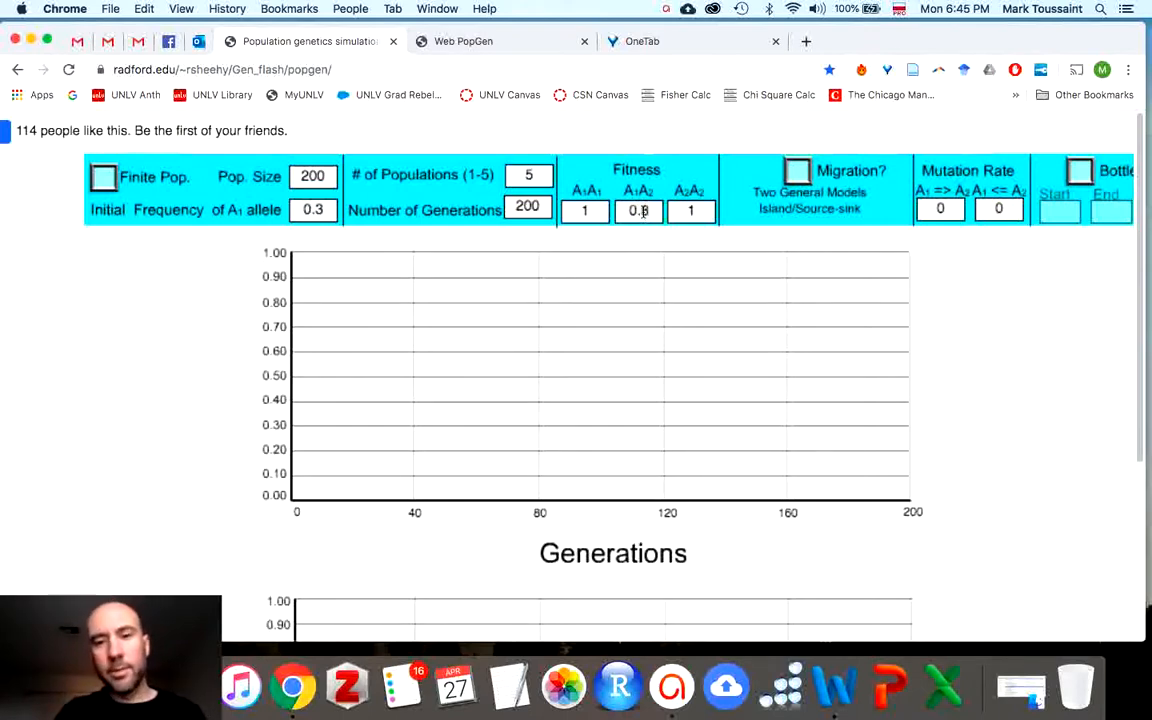
left_click(694, 210)
key("BackSpace")
type("0.8")
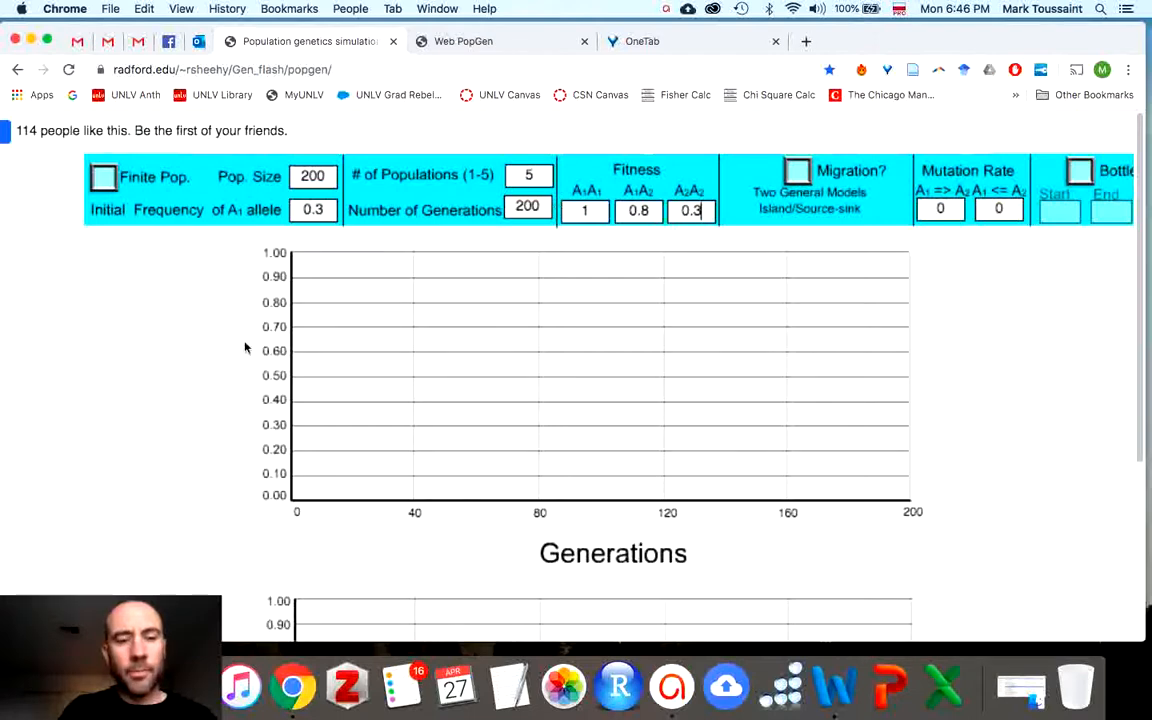
Step: Run the simulation with the unequal genotype fitness values and view the A1 allele frequency graph
scroll(206, 427, "down", 10)
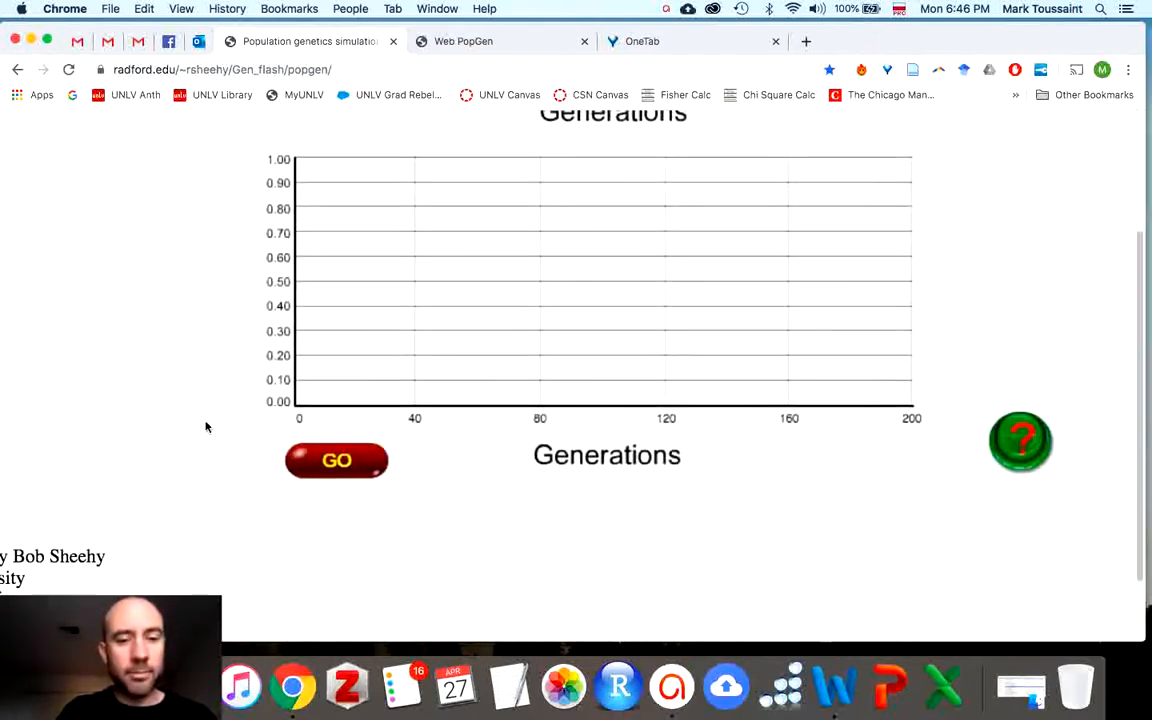
left_click(337, 468)
scroll(139, 334, "up", 6)
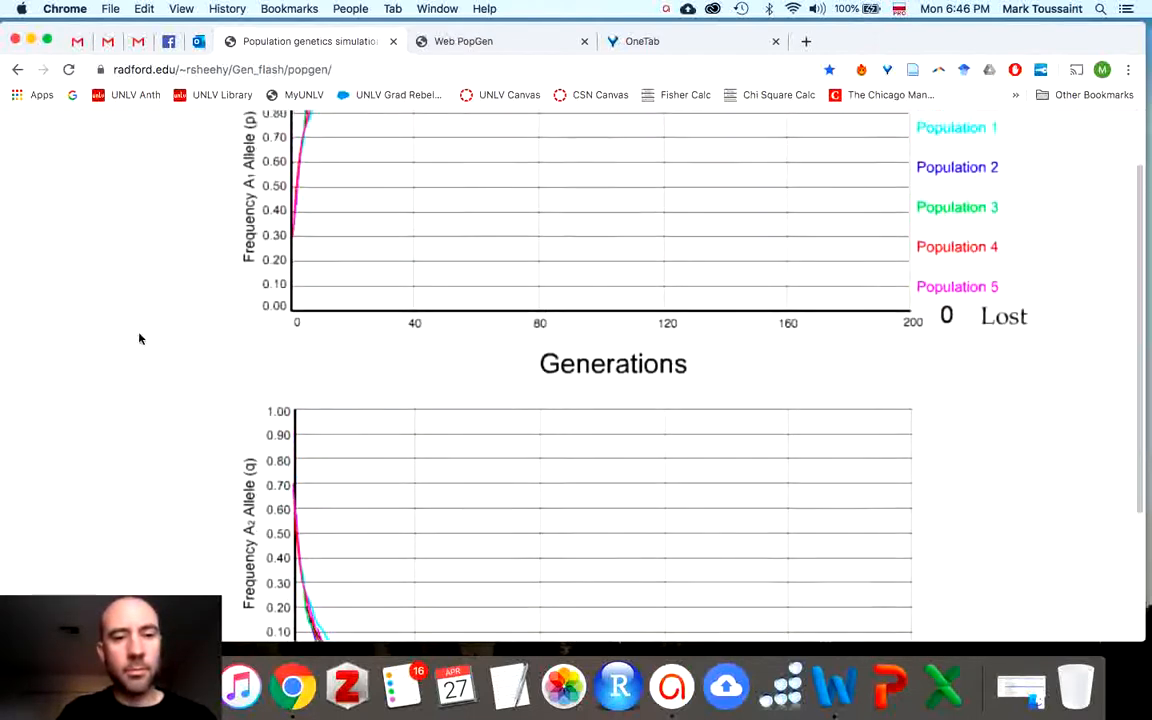
scroll(140, 338, "up", 3)
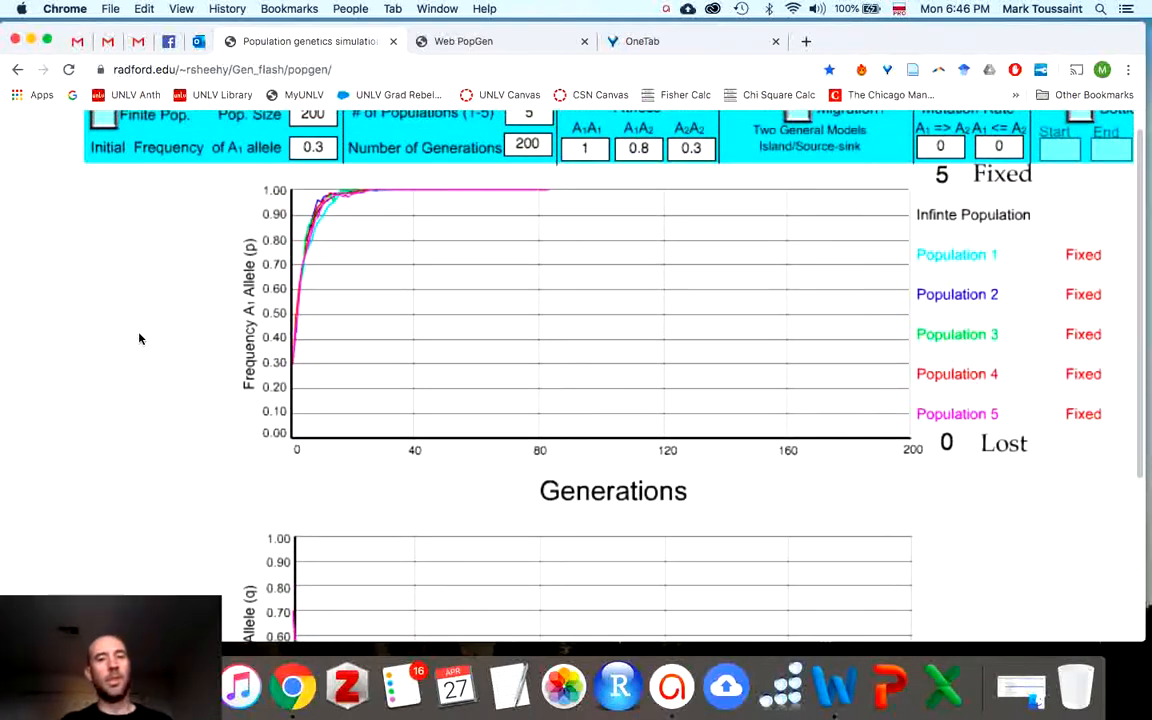
Step: Set the population size to 25, keeping the other simulation settings
scroll(140, 338, "up", 2)
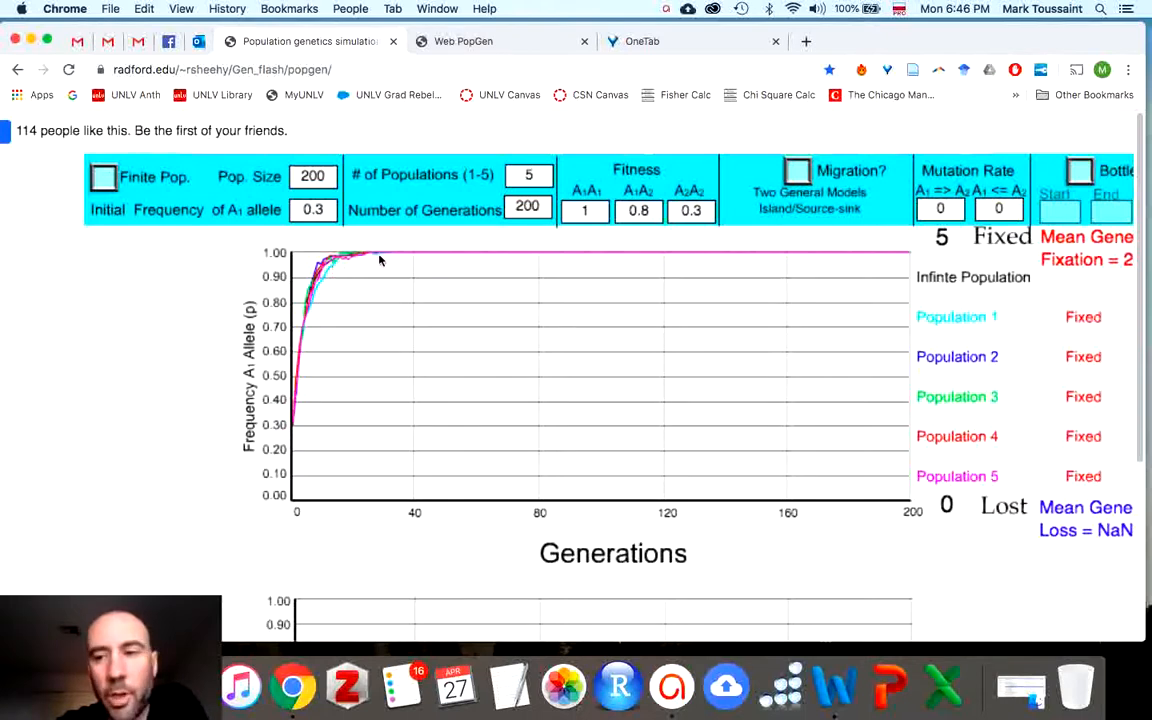
scroll(972, 314, "right", 2)
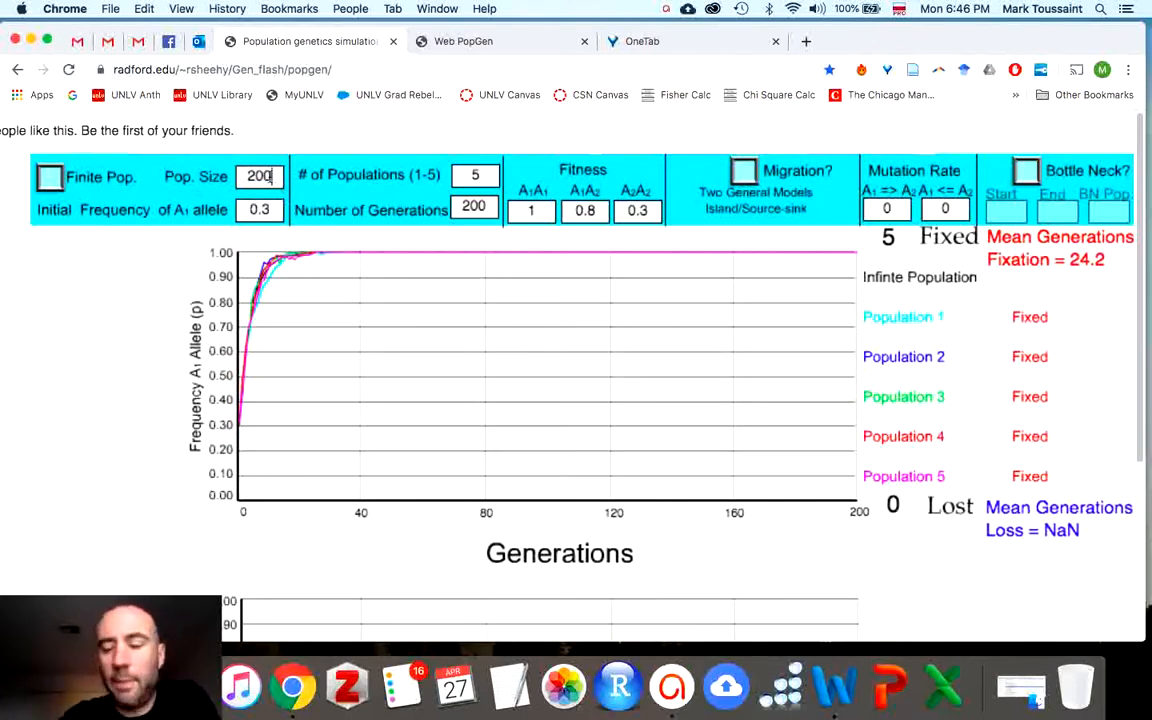
key("BackSpace")
key("BackSpace")
key("BackSpace")
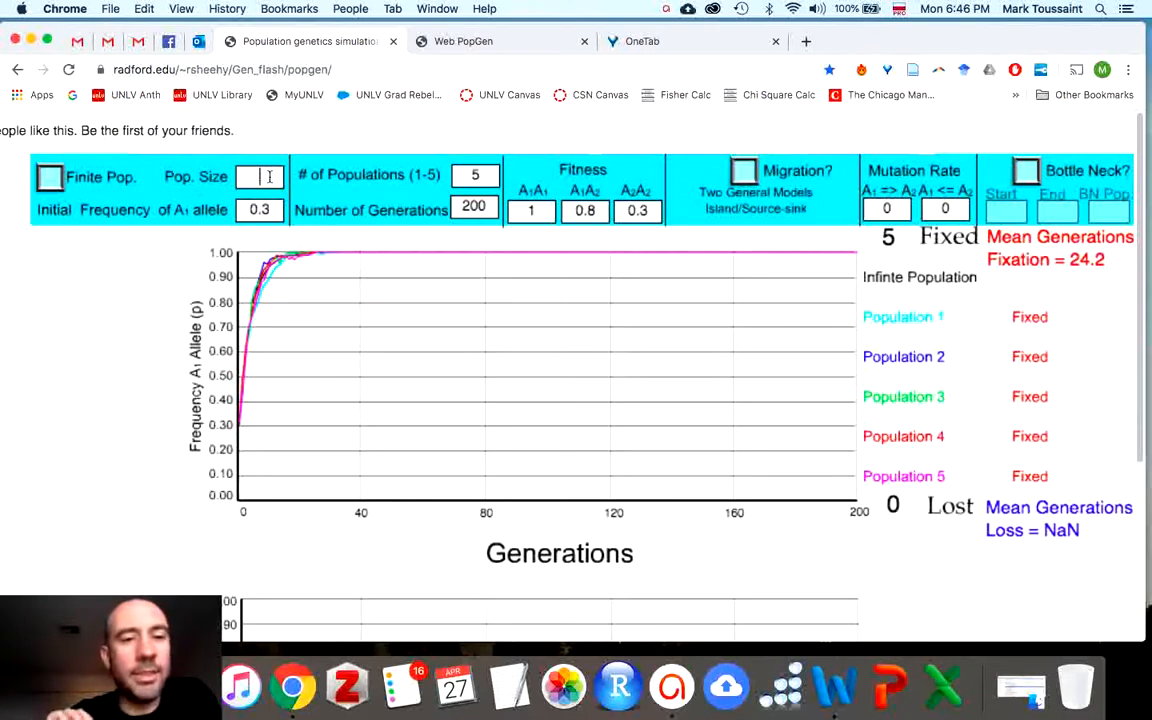
type("25")
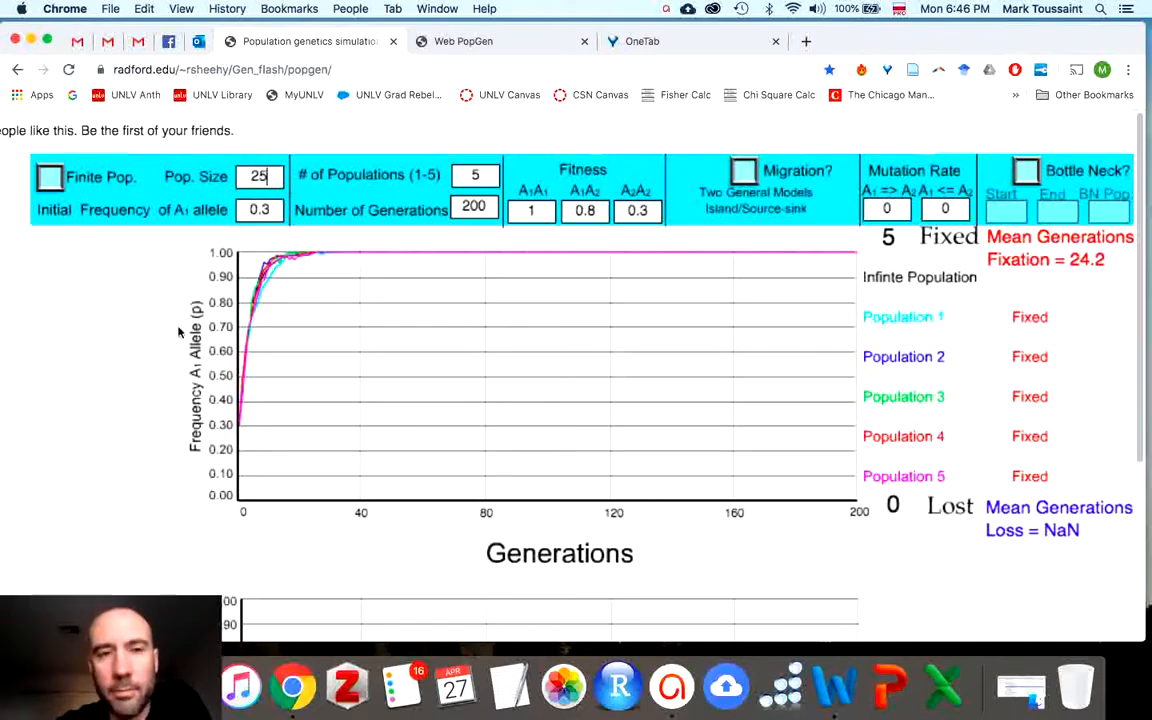
Step: Reset the graphs and run the simulation for the population size of 25, showing the A1 allele frequency graph
scroll(180, 330, "down", 5)
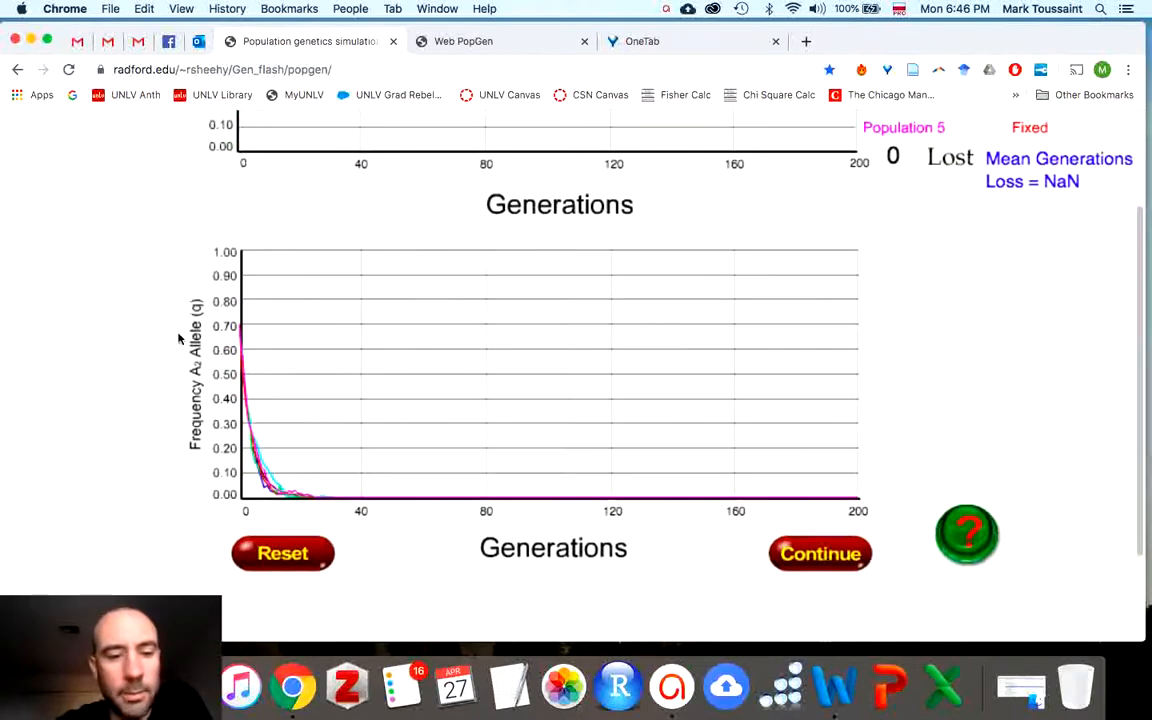
left_click(272, 553)
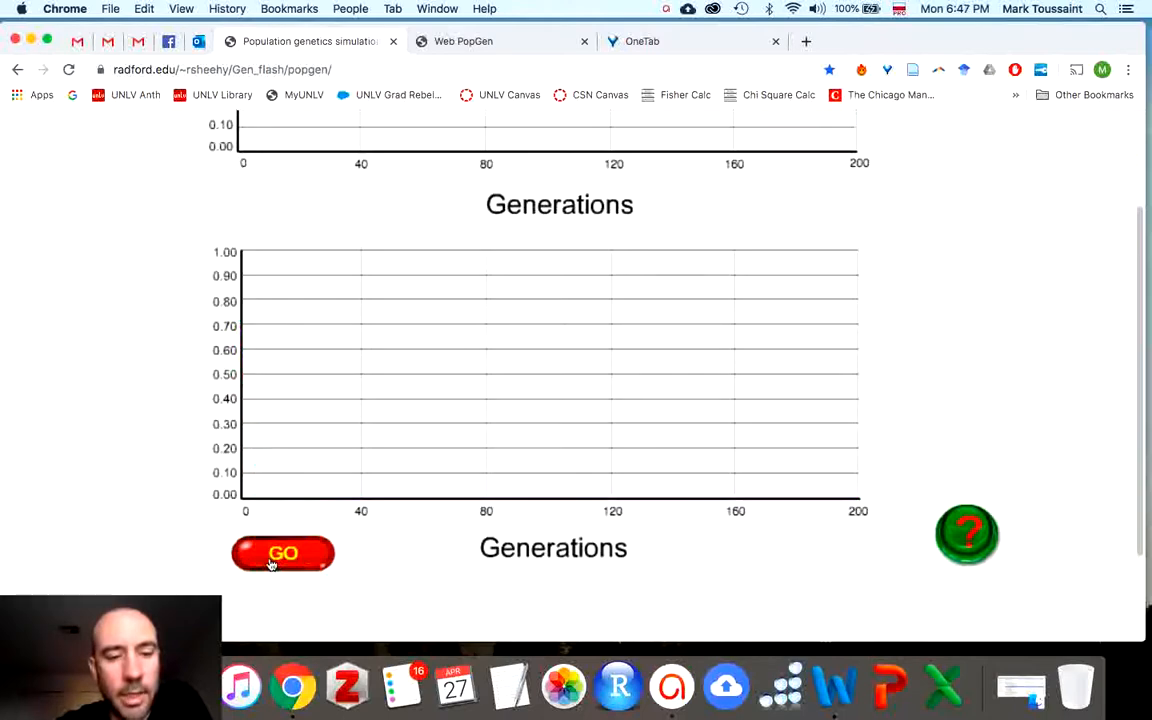
left_click(272, 553)
scroll(148, 403, "up", 5)
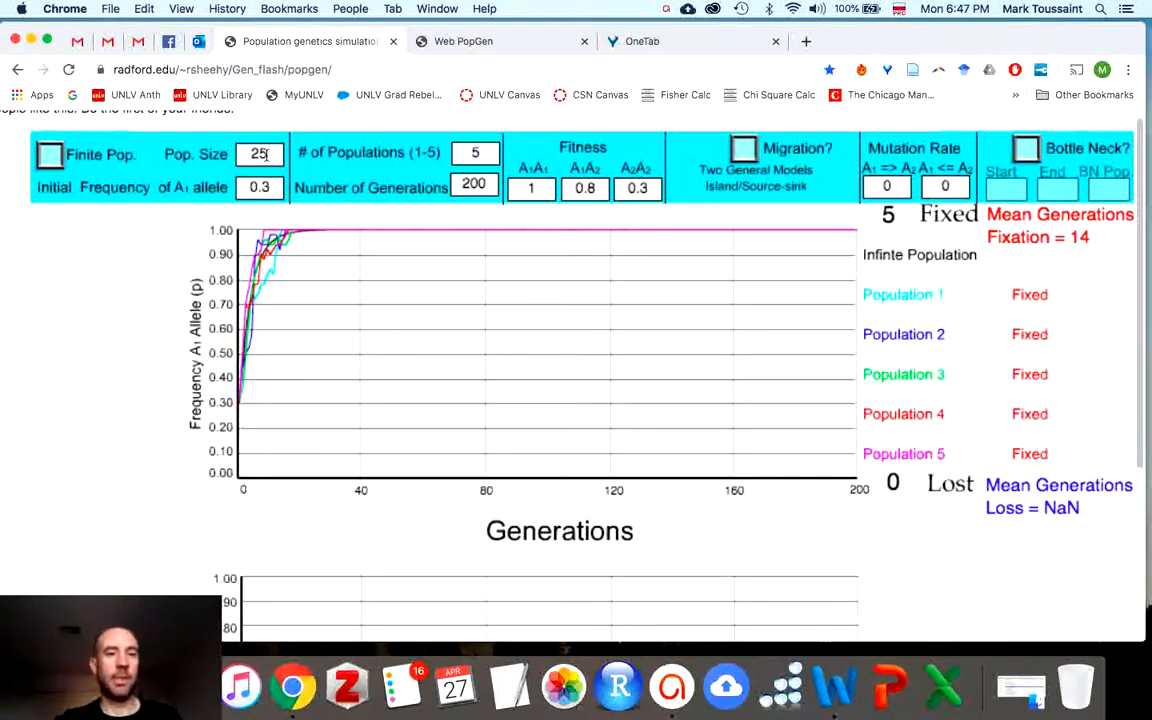
Step: Reduce the population size to 10
key("BackSpace")
key("BackSpace")
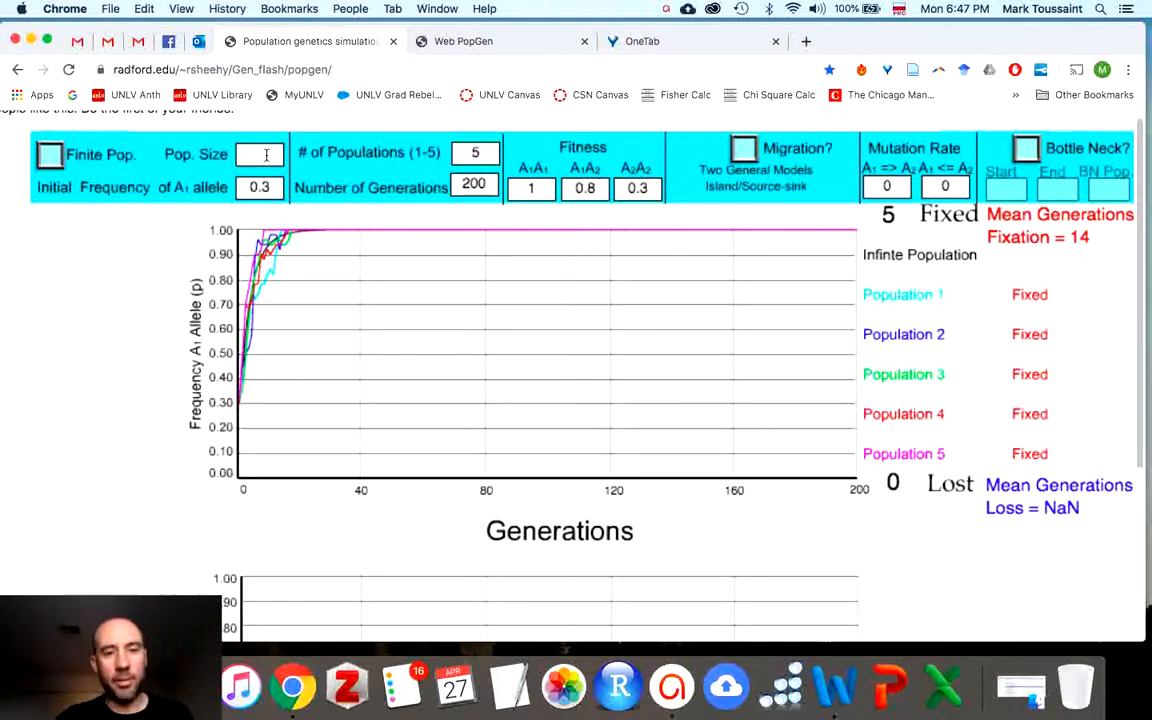
type("10")
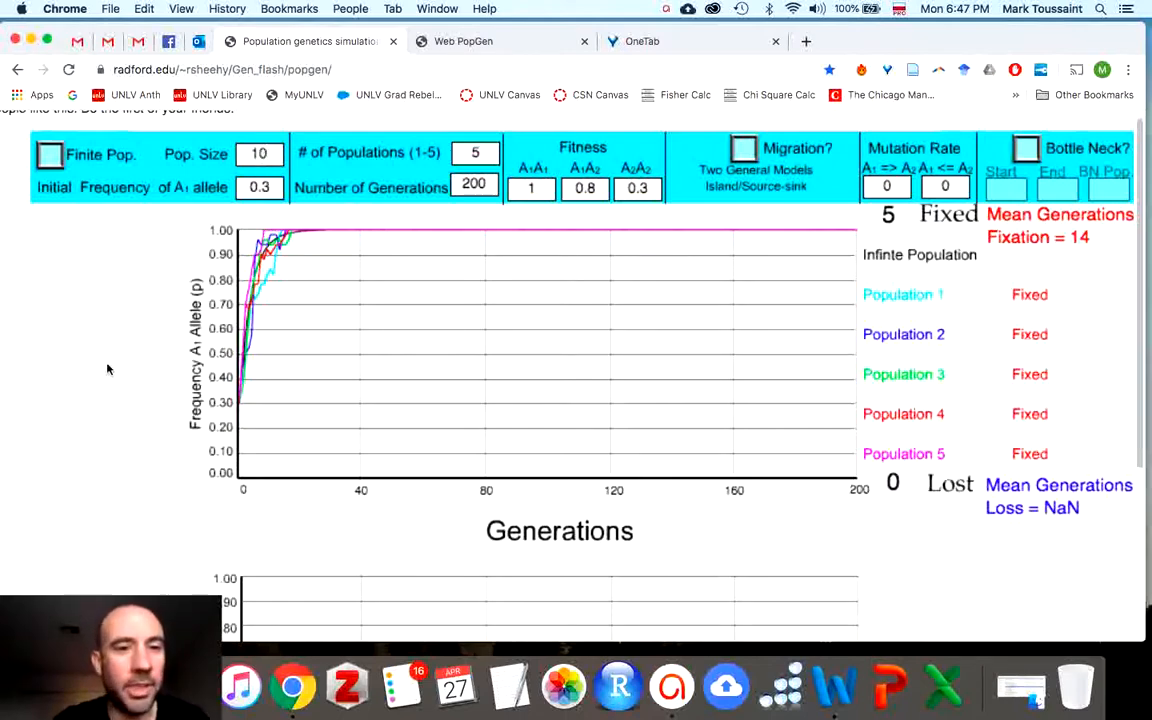
Step: Clear the previous graphs and rerun the simulation with 10 individuals per population, returning to the A1 allele graph
scroll(108, 369, "down", 4)
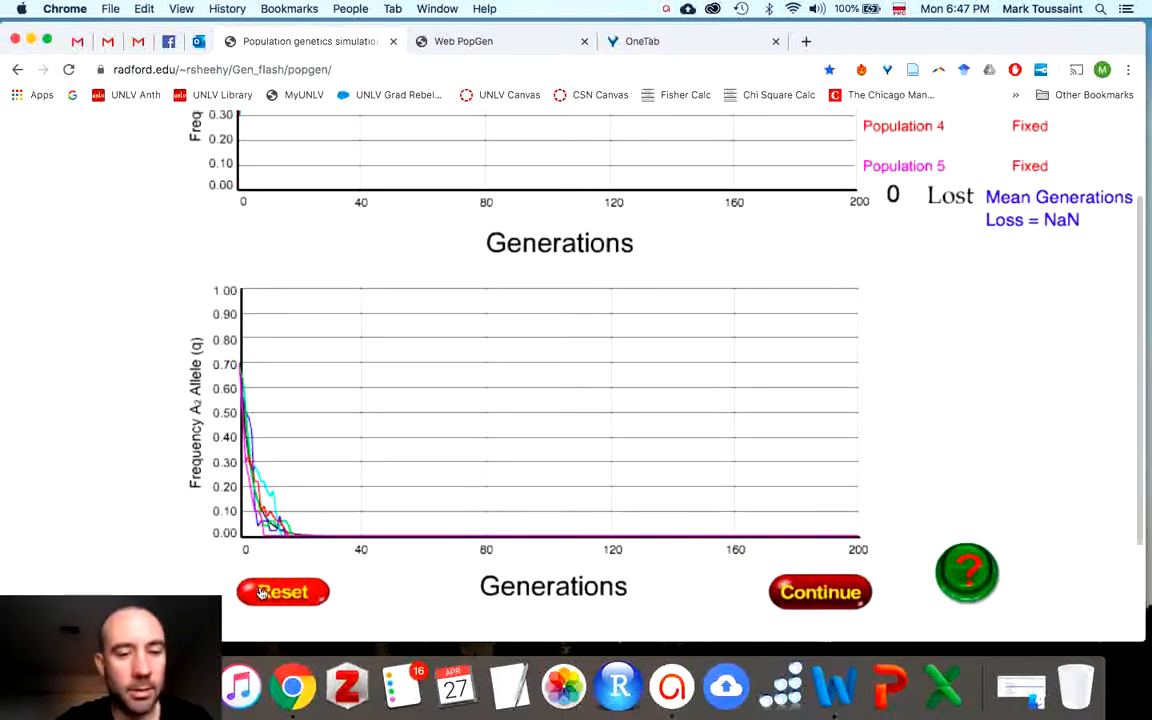
left_click(262, 592)
left_click(262, 592)
scroll(80, 330, "up", 5)
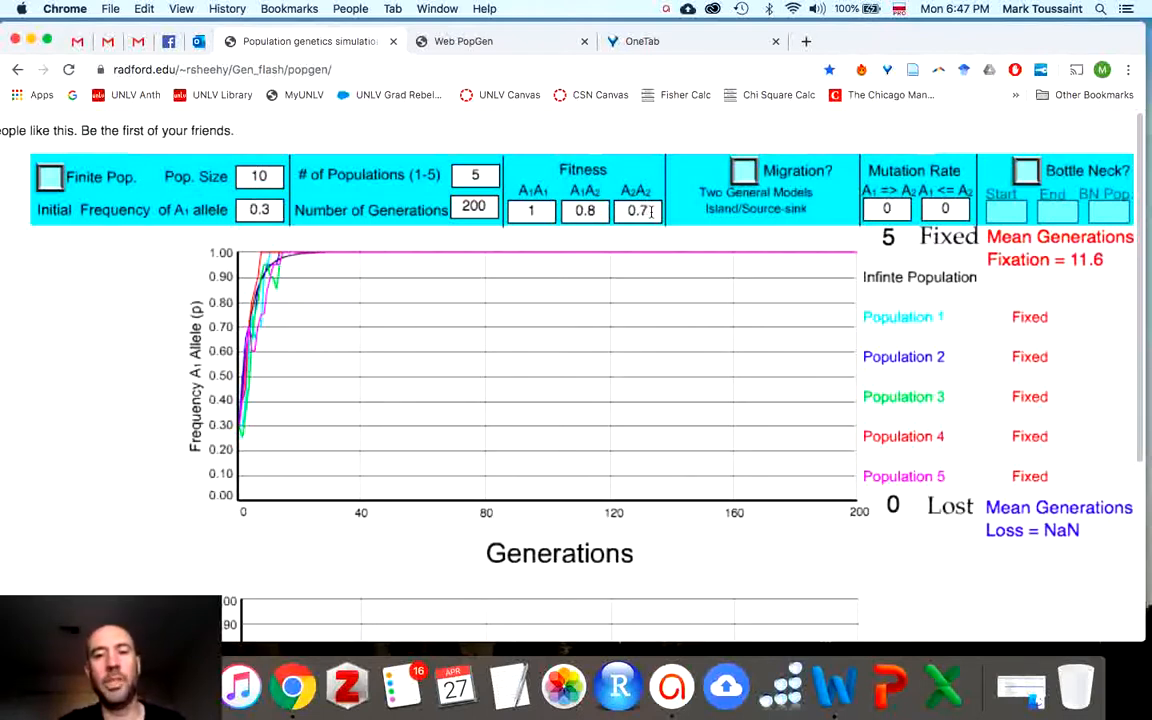
Step: Set the A2A2 genotype fitness to 0.7, then reset and rerun the simulation to view the A1 allele graph
left_click(636, 207)
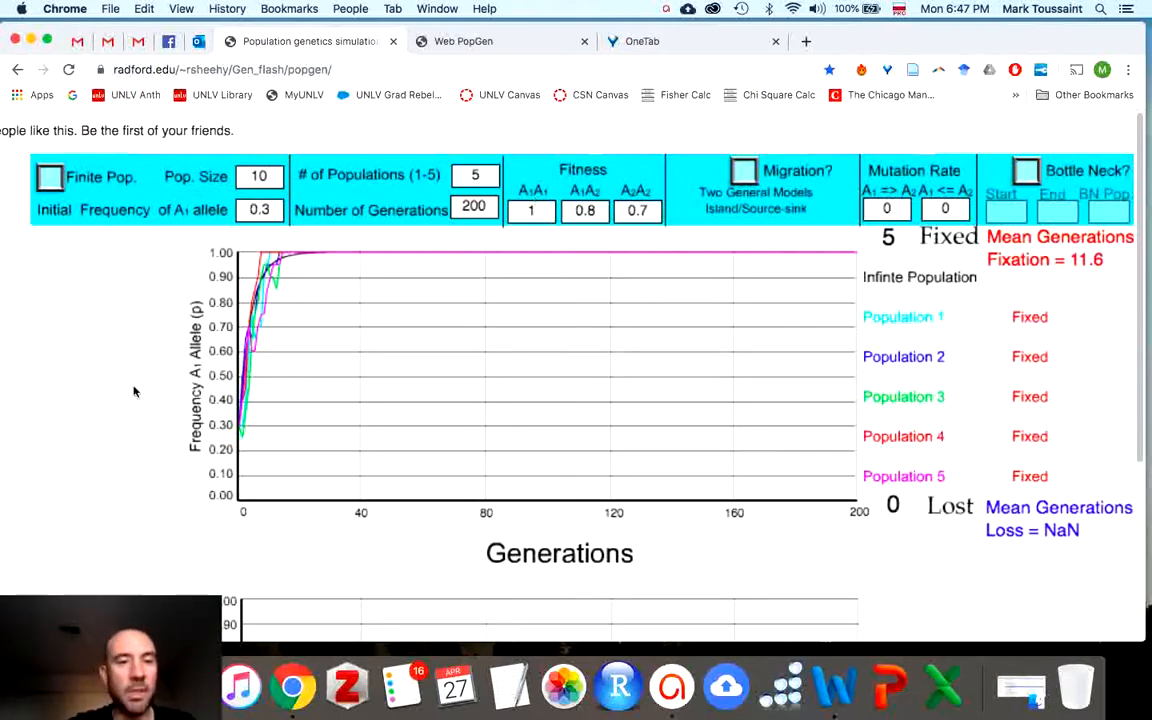
scroll(134, 391, "down", 5)
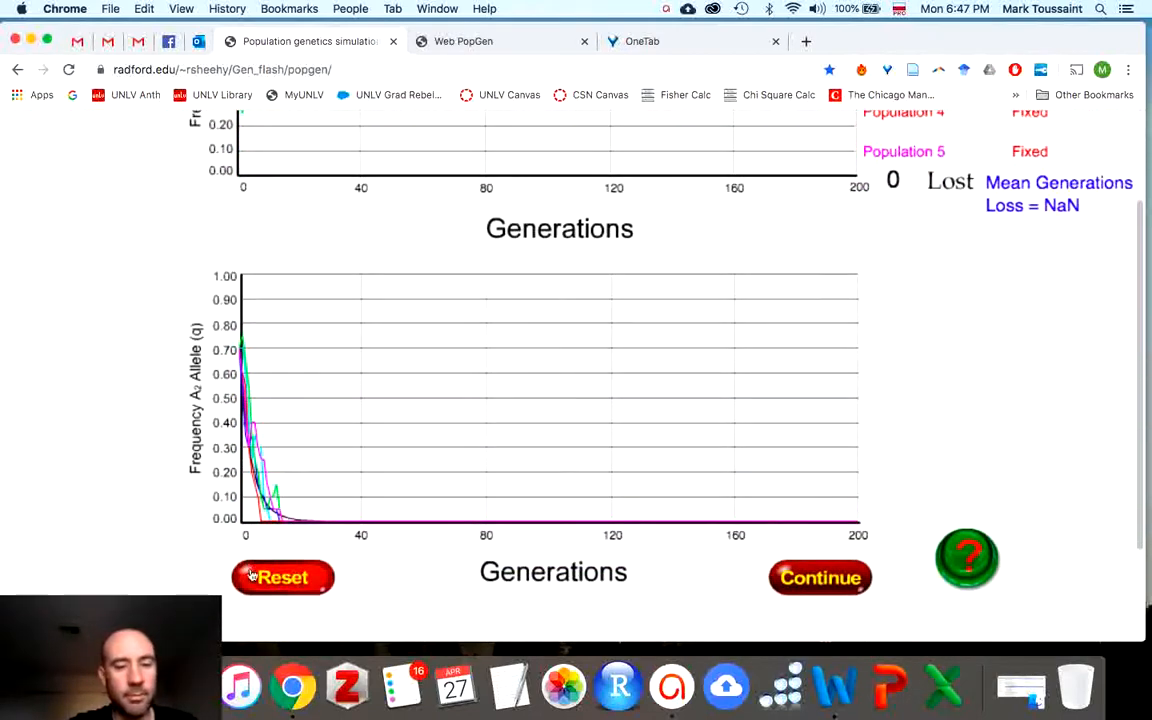
left_click(240, 578)
left_click(272, 580)
scroll(98, 424, "up", 5)
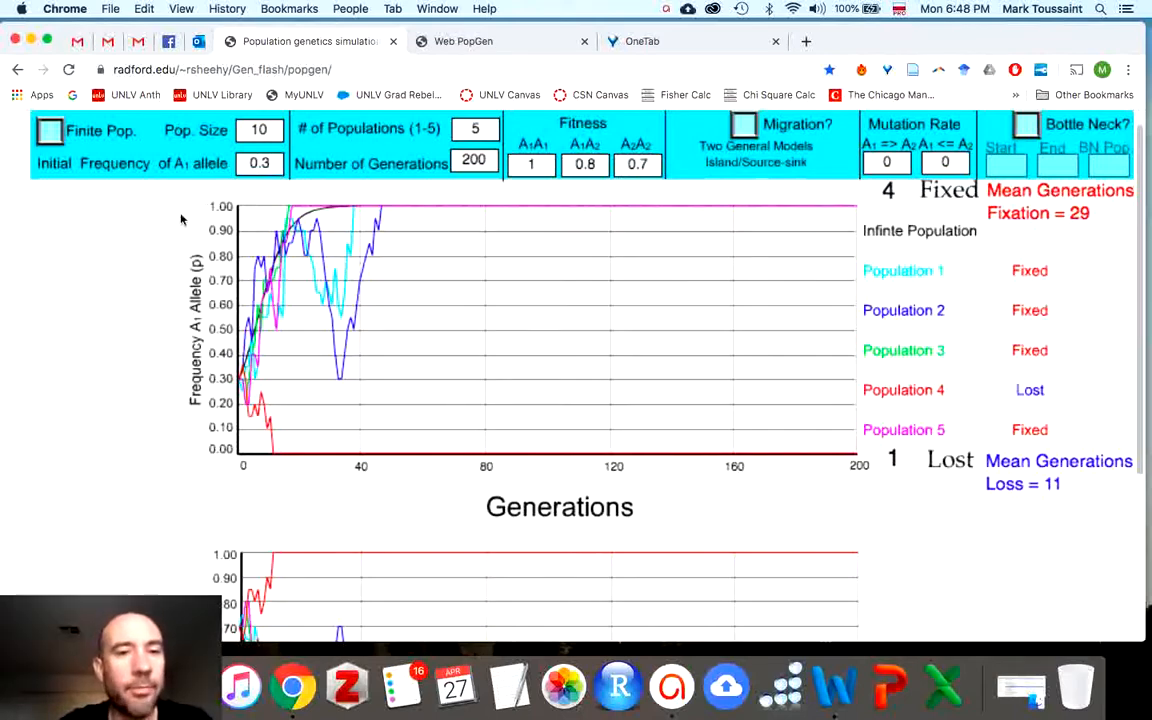
Step: Reset the graphs and set the population size to 100
scroll(143, 281, "down", 10)
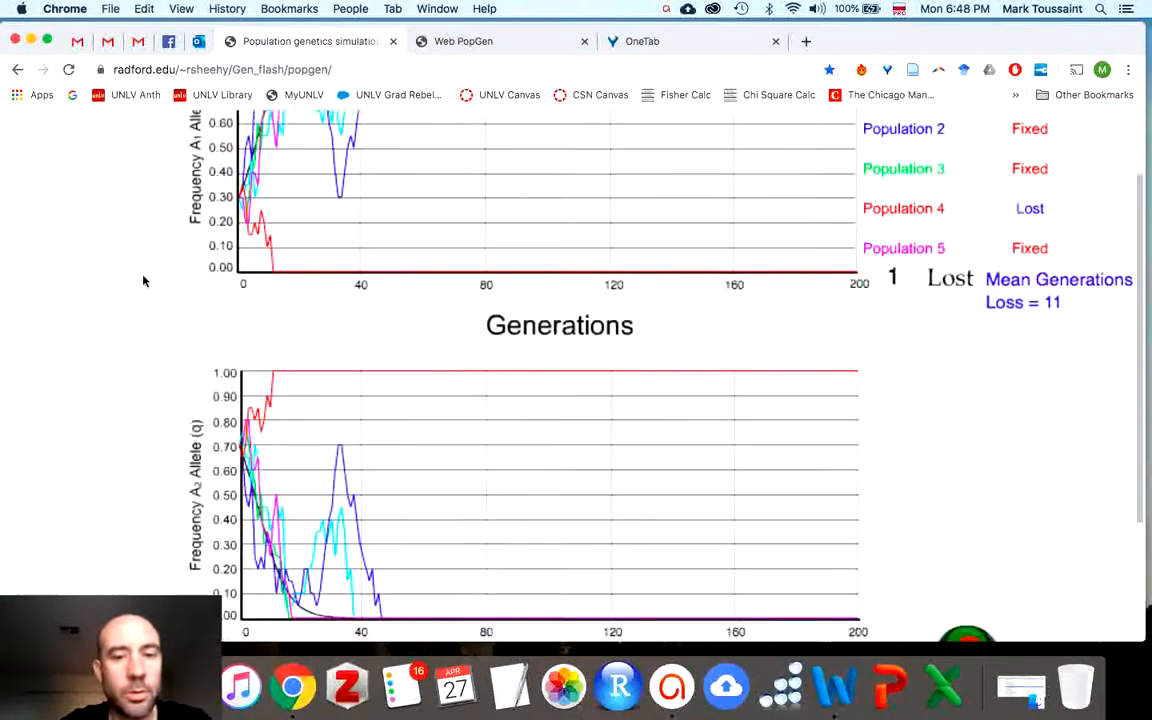
left_click(282, 246)
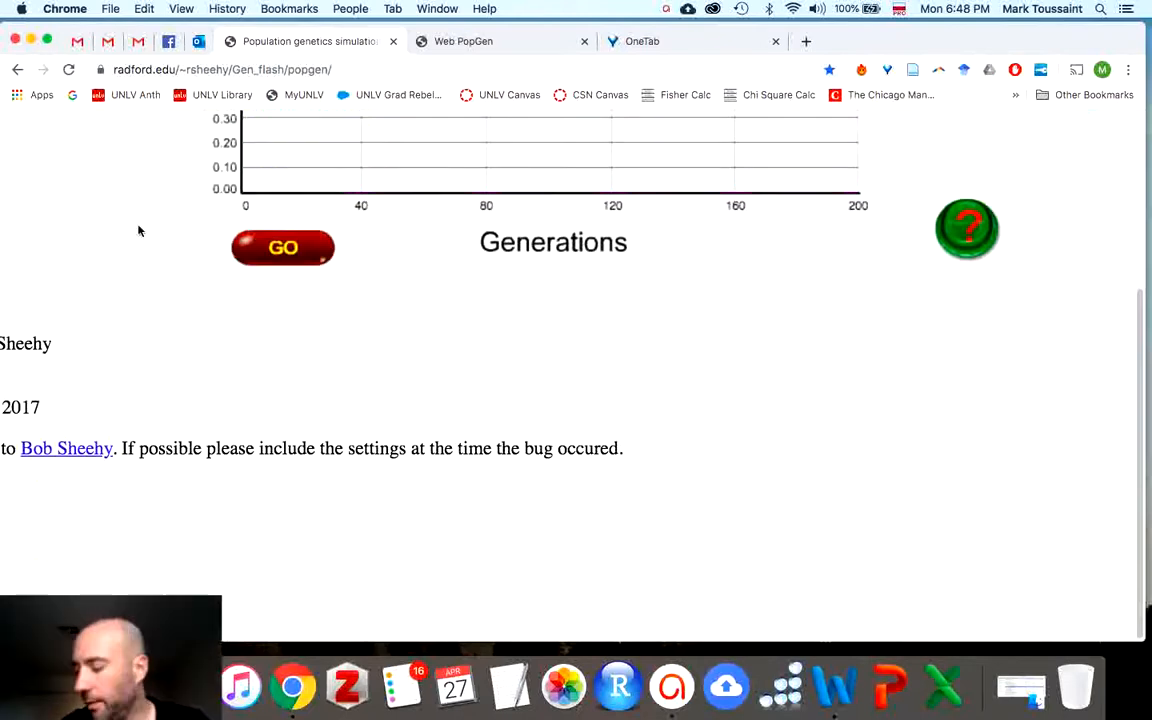
scroll(139, 231, "up", 3)
scroll(139, 231, "up", 10)
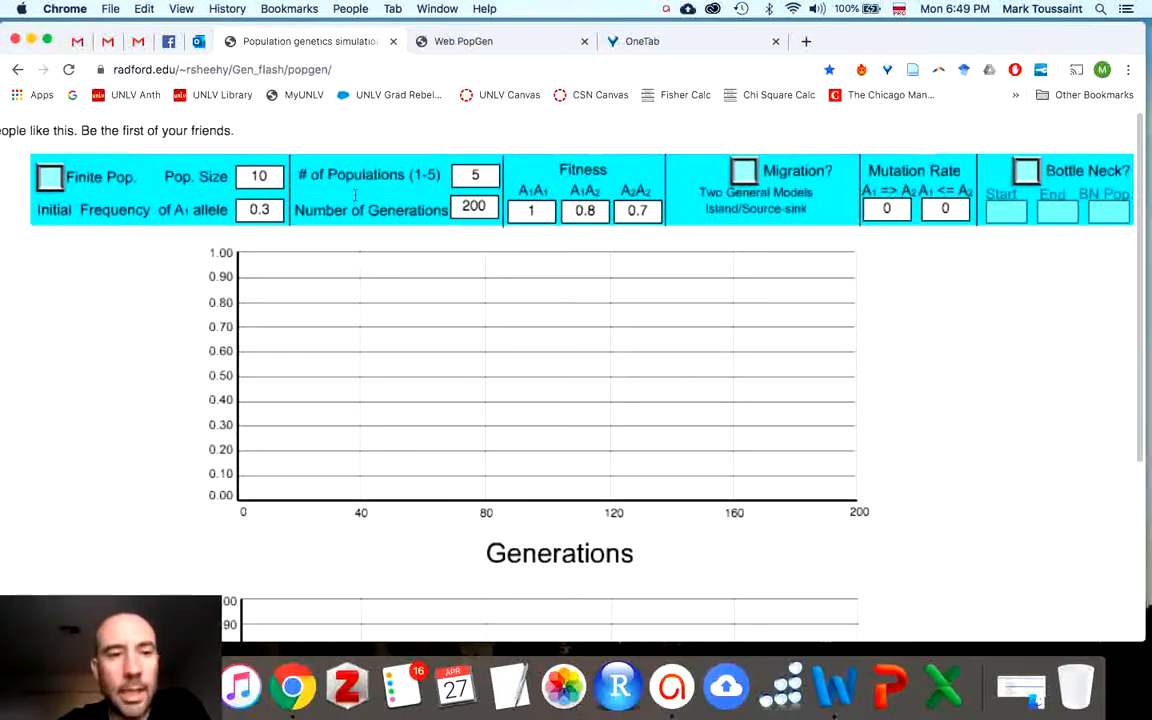
double_click(270, 176)
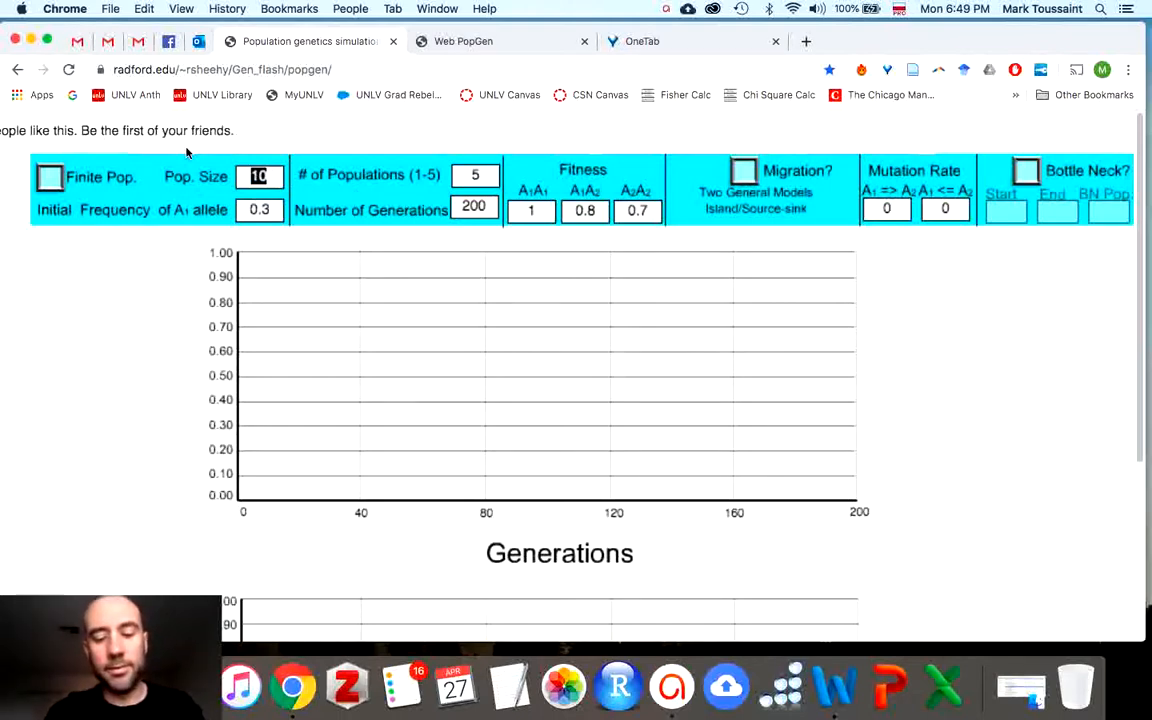
type("100")
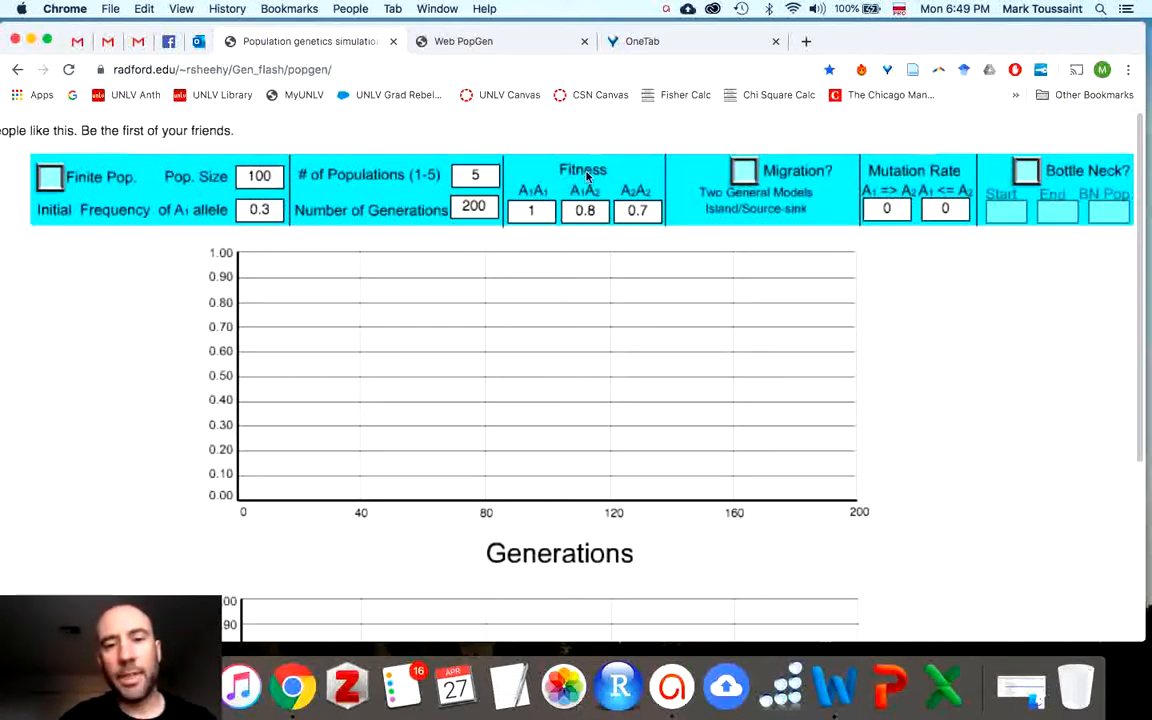
Step: Set the genotype fitness to 1 for A1A2 and 0.8 for A2A2
left_click_drag(596, 209, 549, 207)
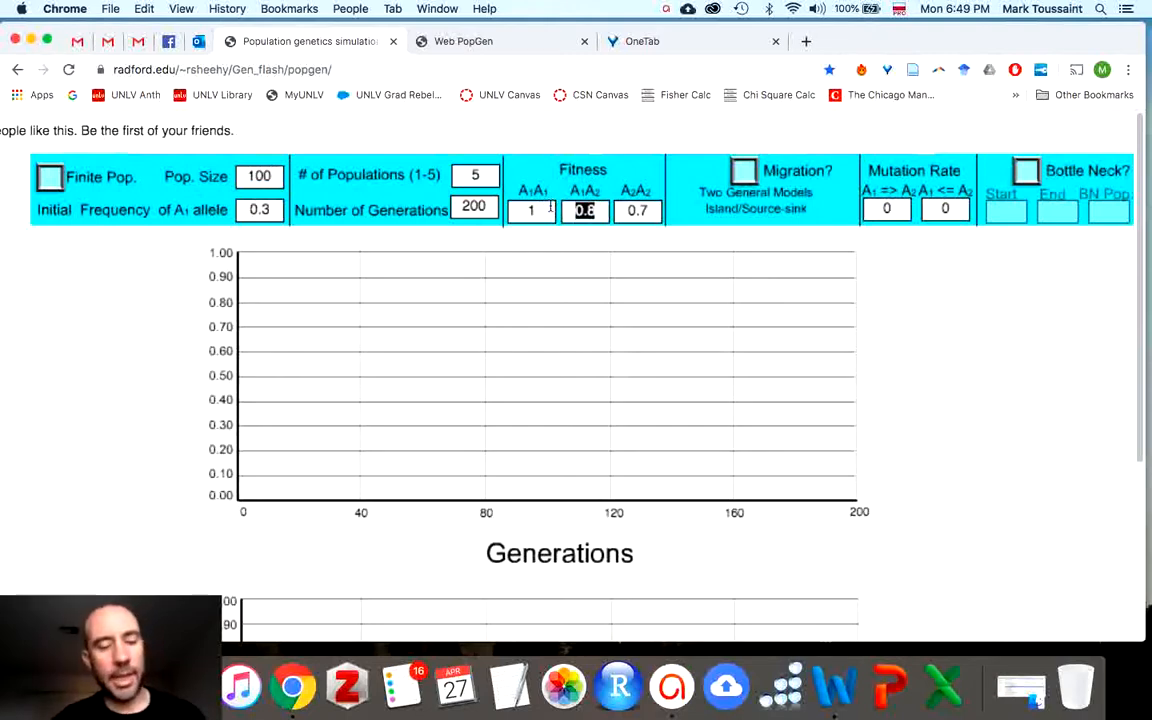
type("1")
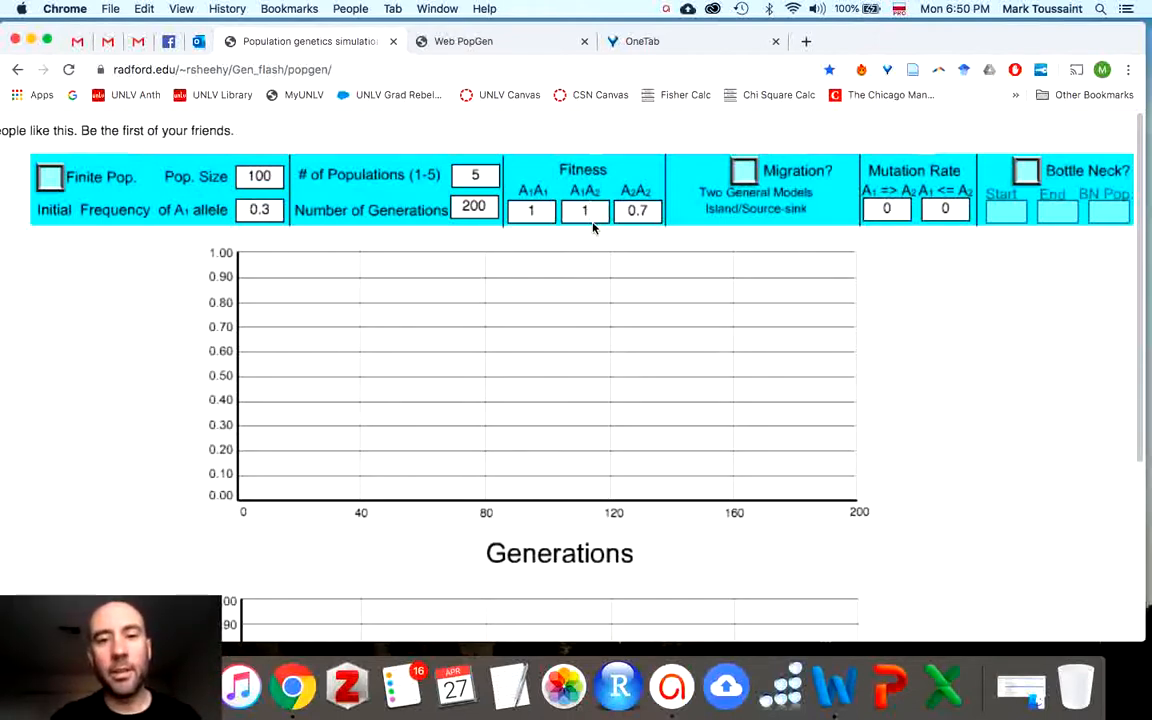
key("BackSpace")
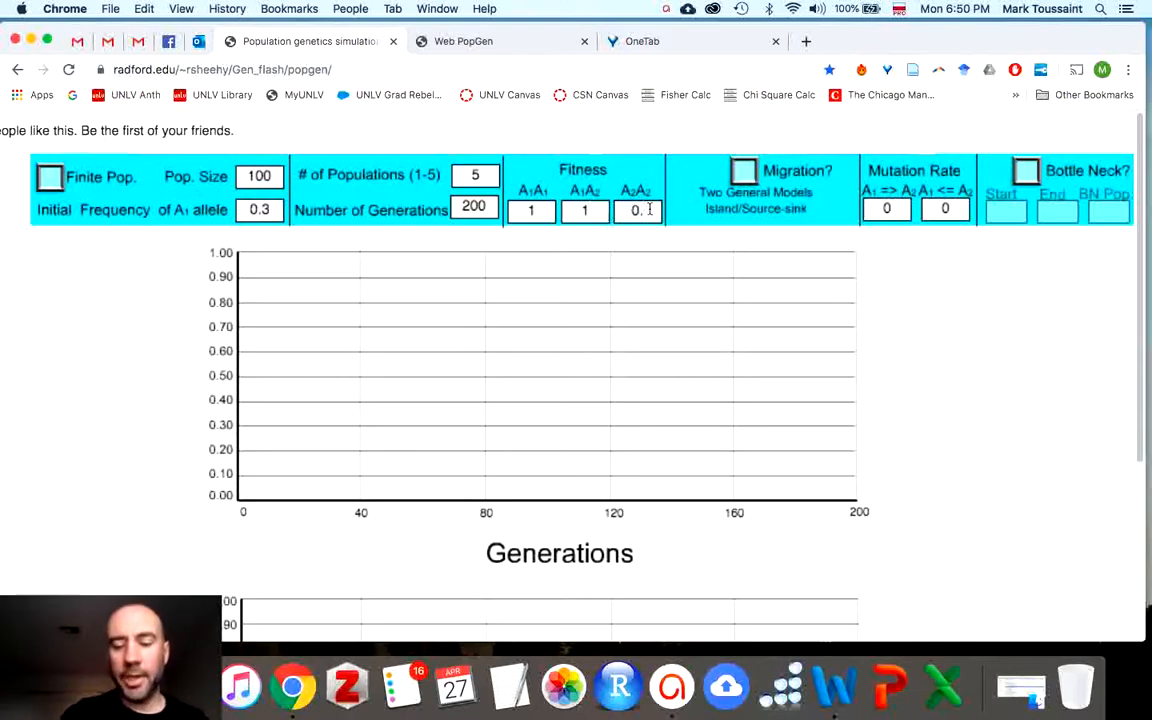
type("8")
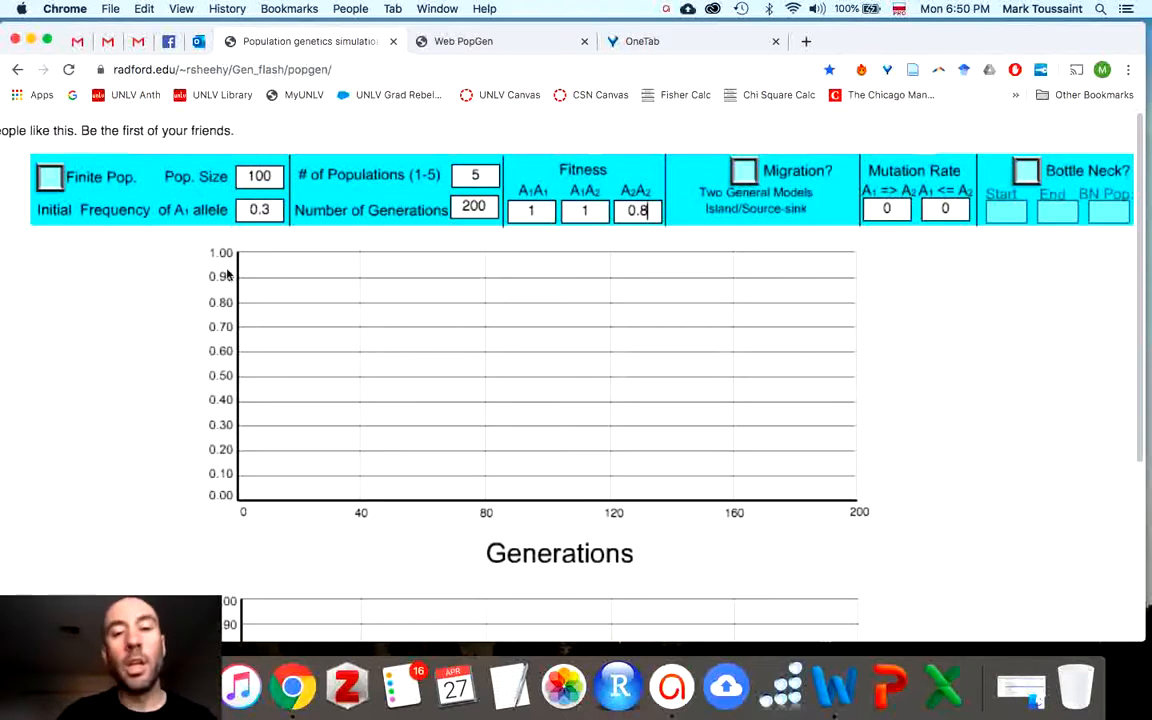
Step: Run the simulation with equal A1A1 and A1A2 fitness and examine the A1 allele frequency graph
scroll(109, 318, "down", 1)
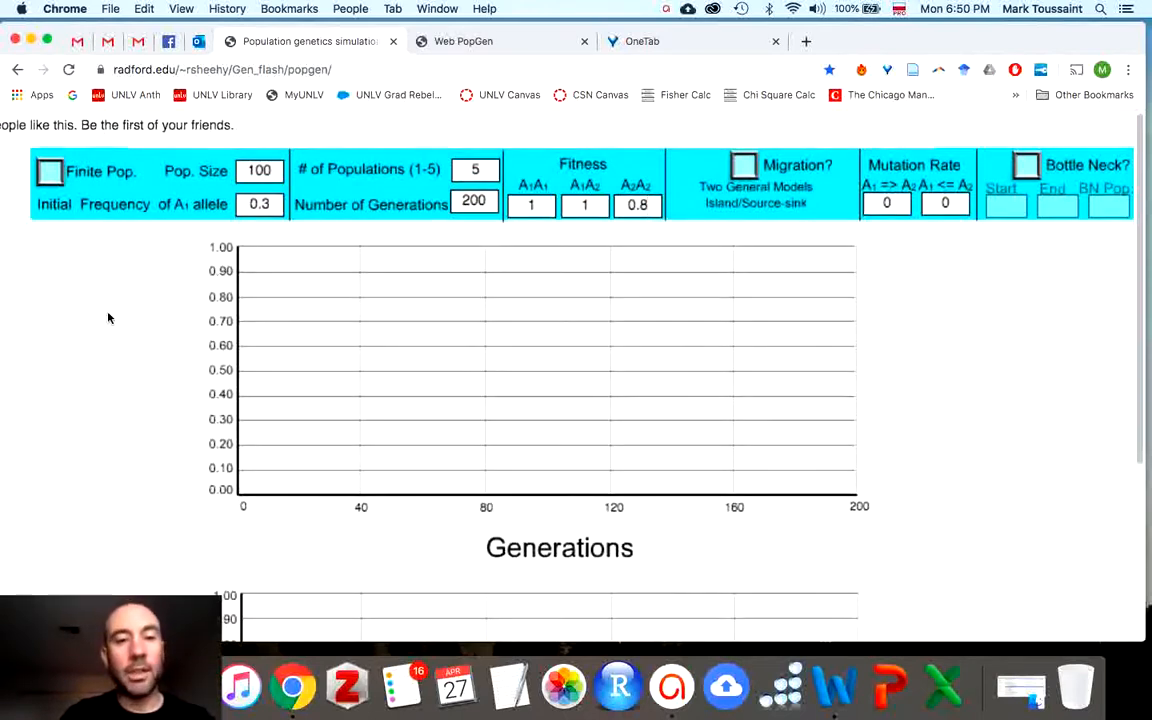
scroll(109, 318, "down", 5)
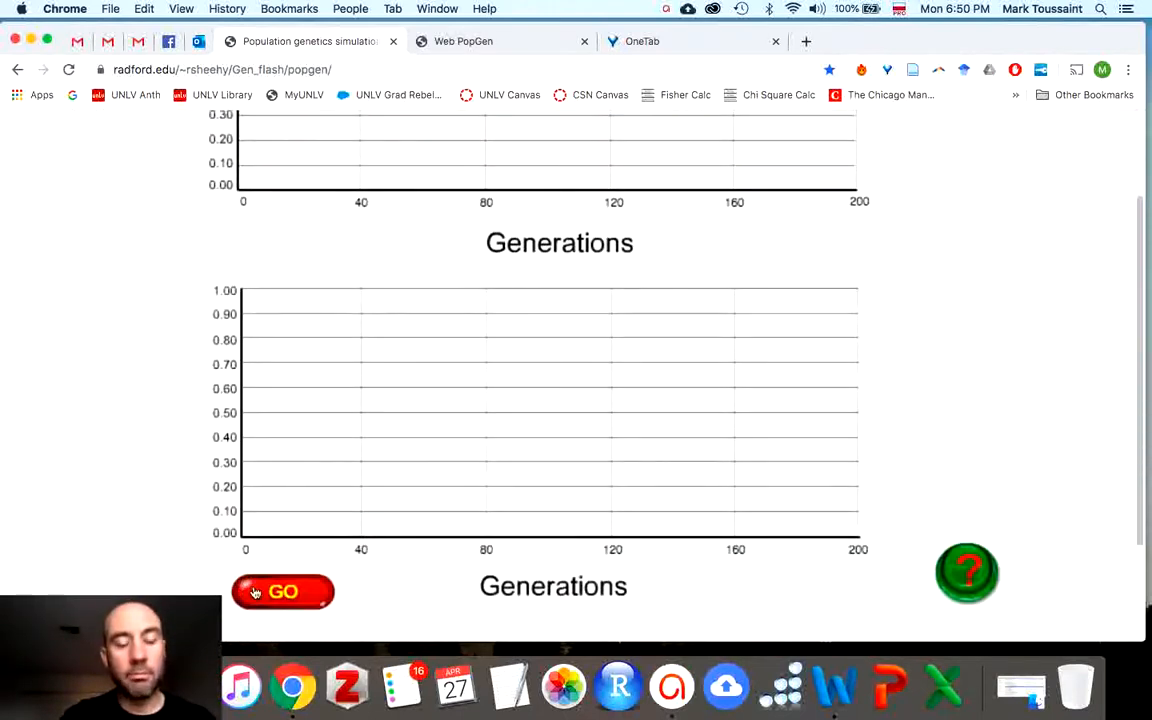
left_click(255, 592)
scroll(111, 393, "up", 4)
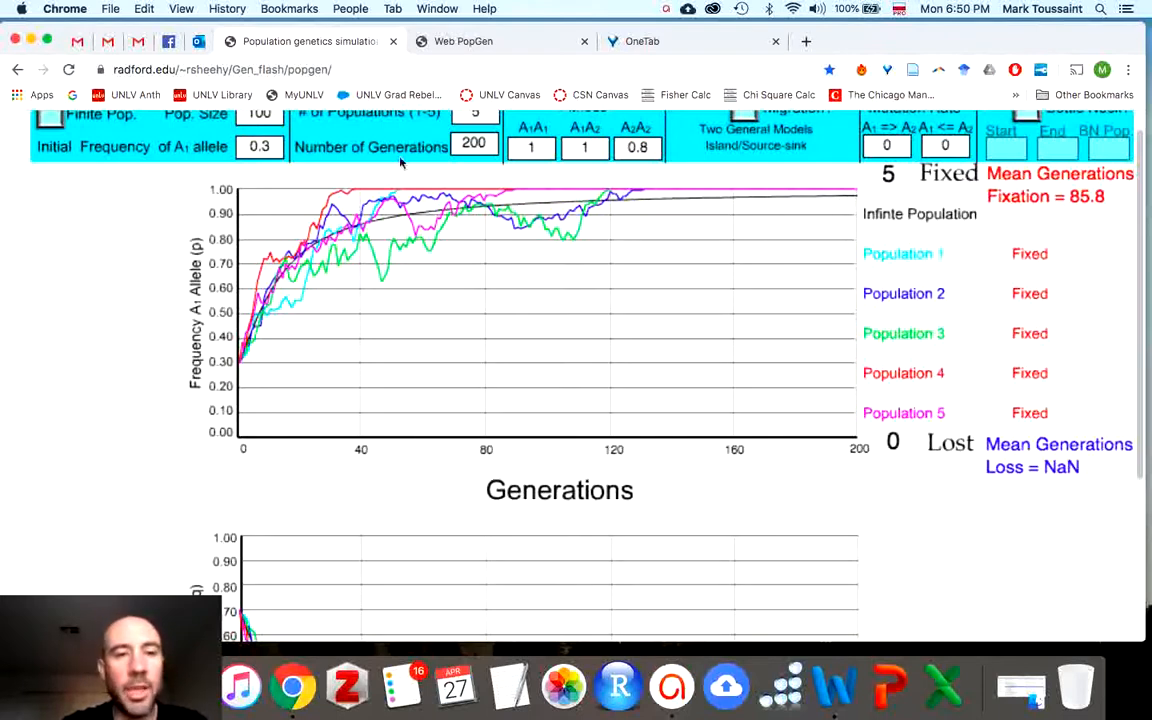
scroll(121, 243, "up", 2)
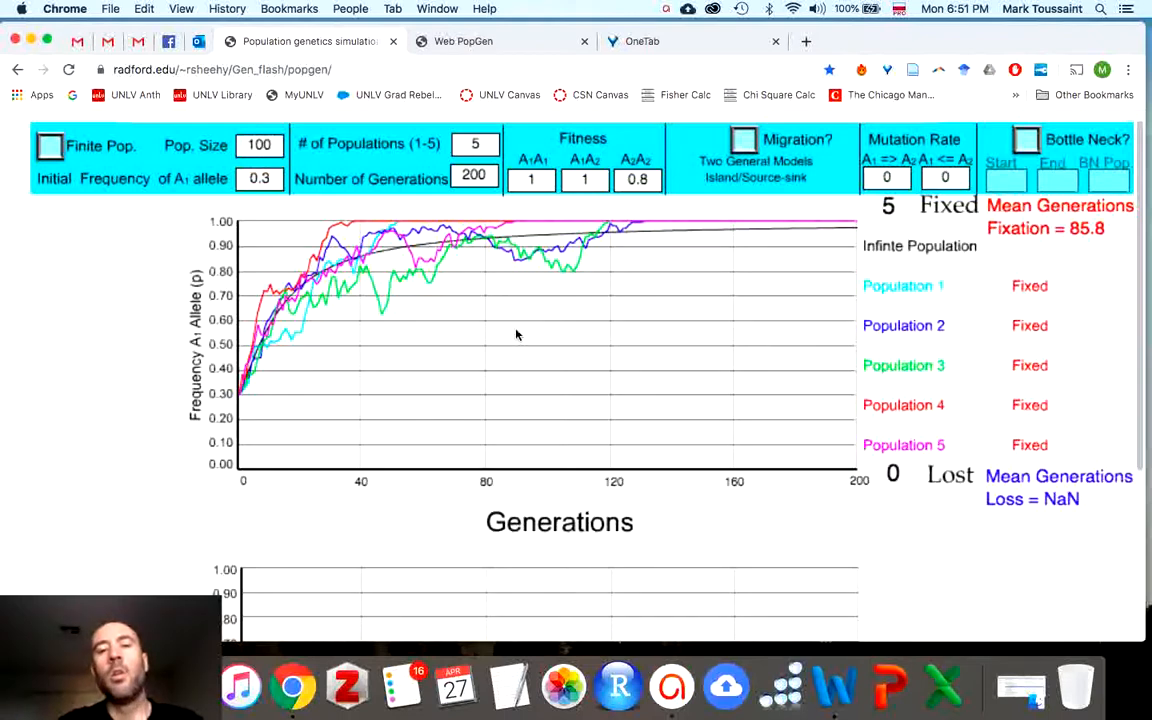
scroll(760, 220, "up", 1)
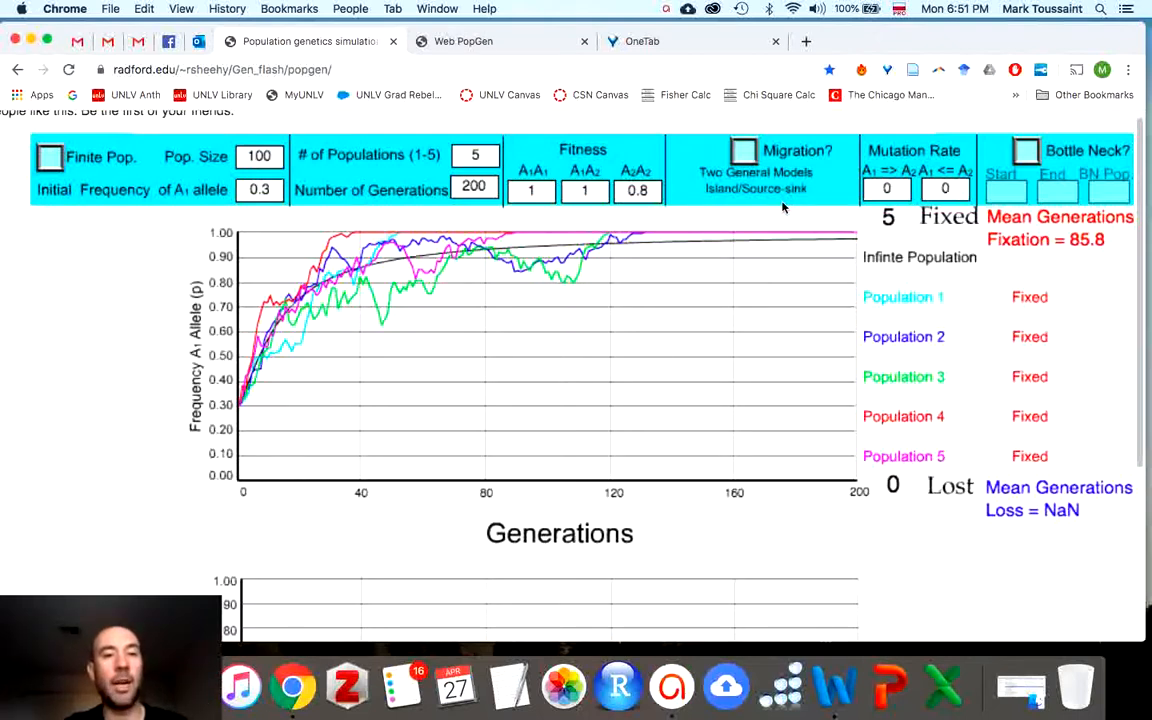
Step: Enable migration with the Source/Sink model, setting the migration rate to 0.1 and the source A1 frequency to 0.05
left_click(744, 153)
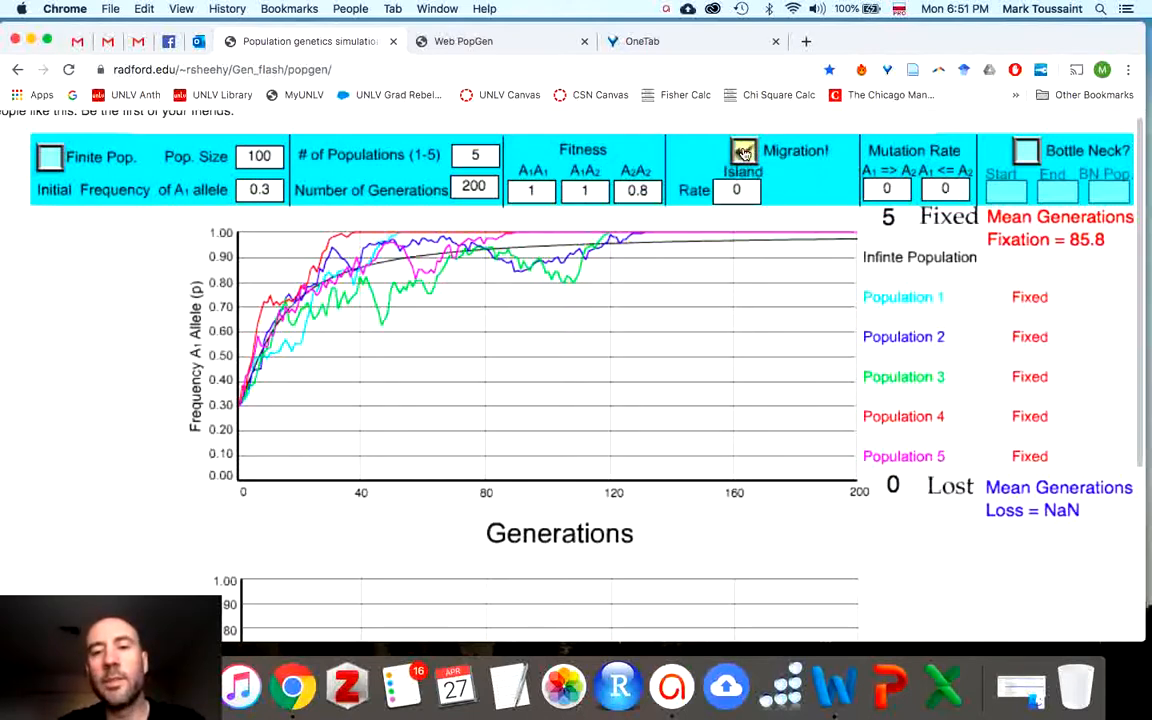
left_click(744, 153)
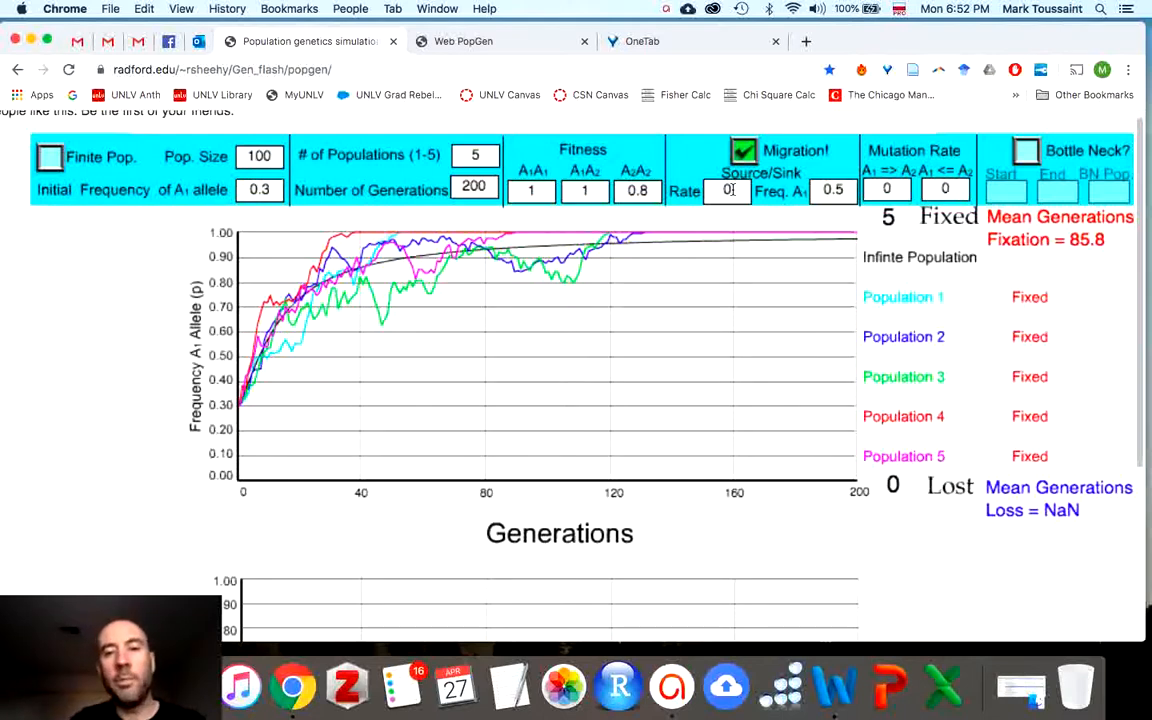
type(".1")
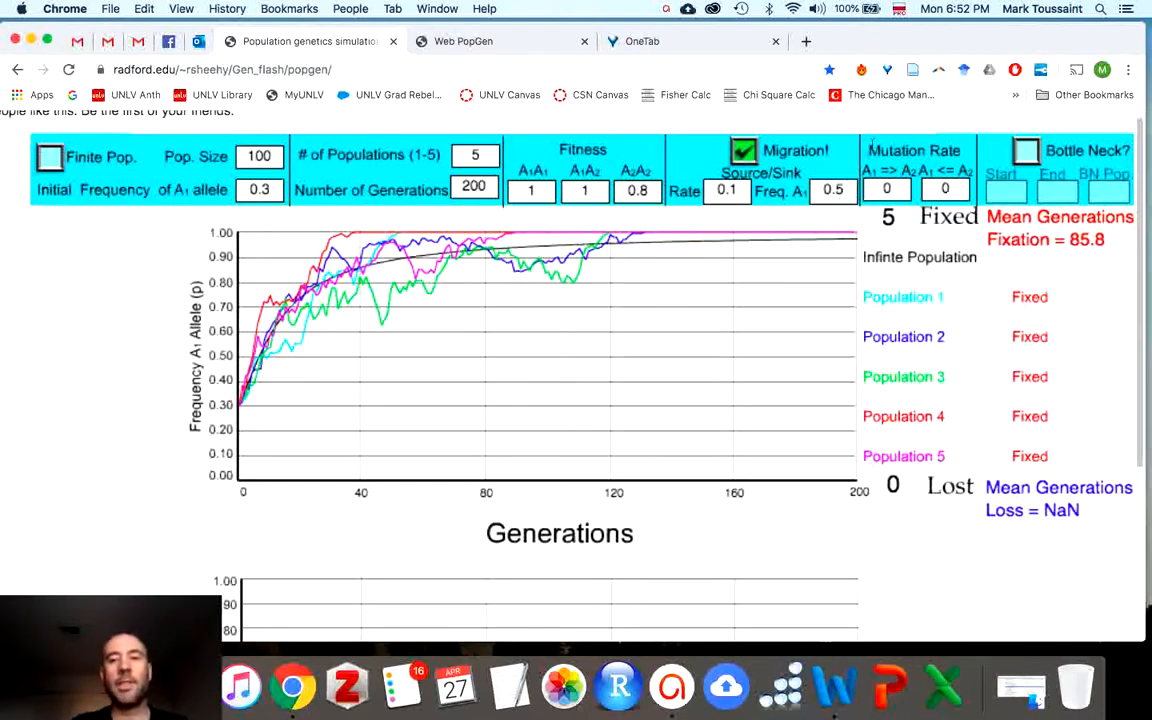
key("BackSpace")
type("05")
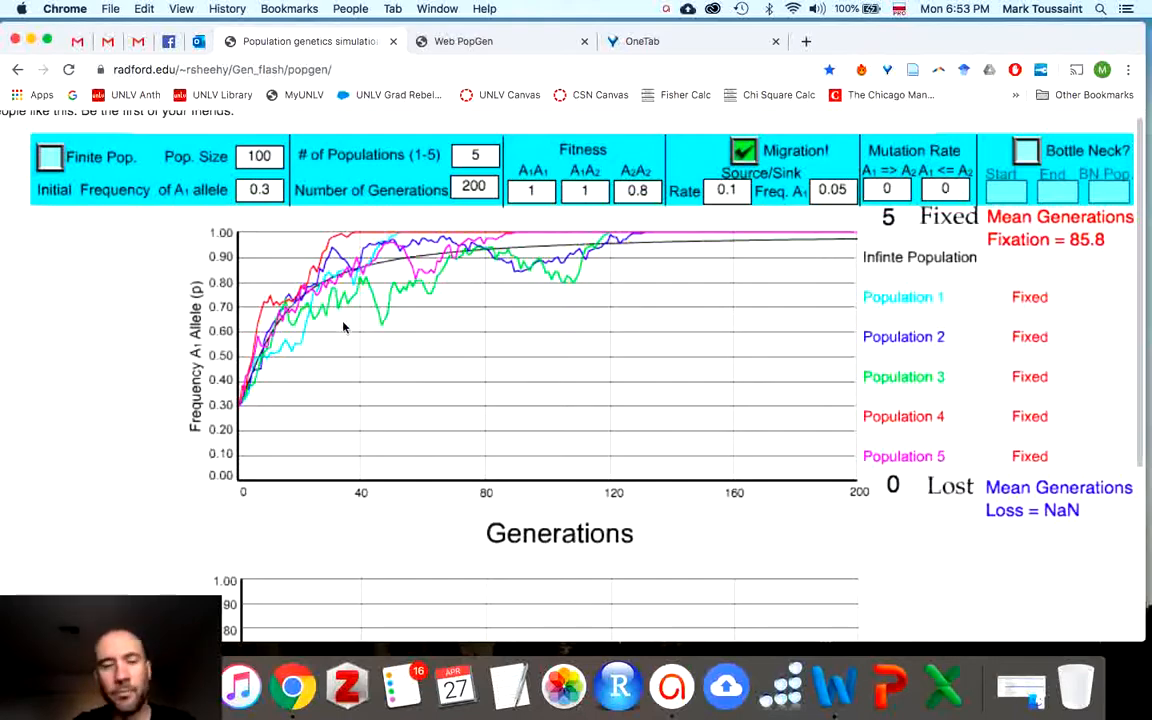
Step: Reset the graphs and run the simulation with Source/Sink migration enabled
scroll(343, 327, "down", 10)
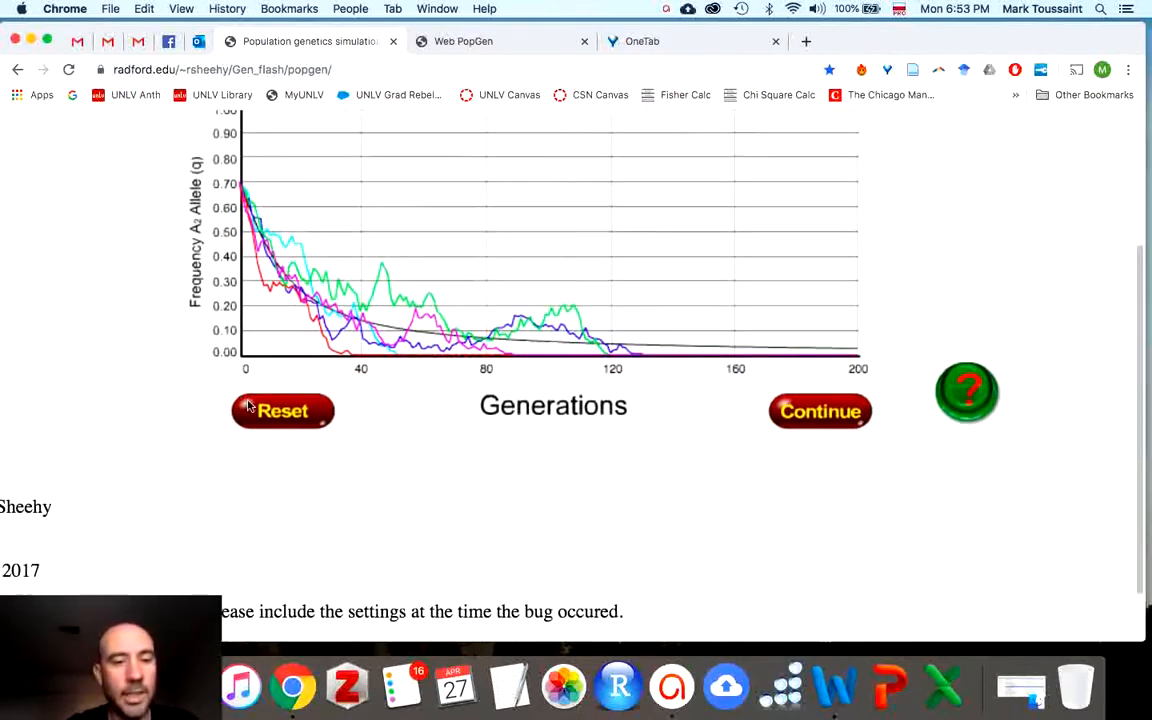
left_click(255, 408)
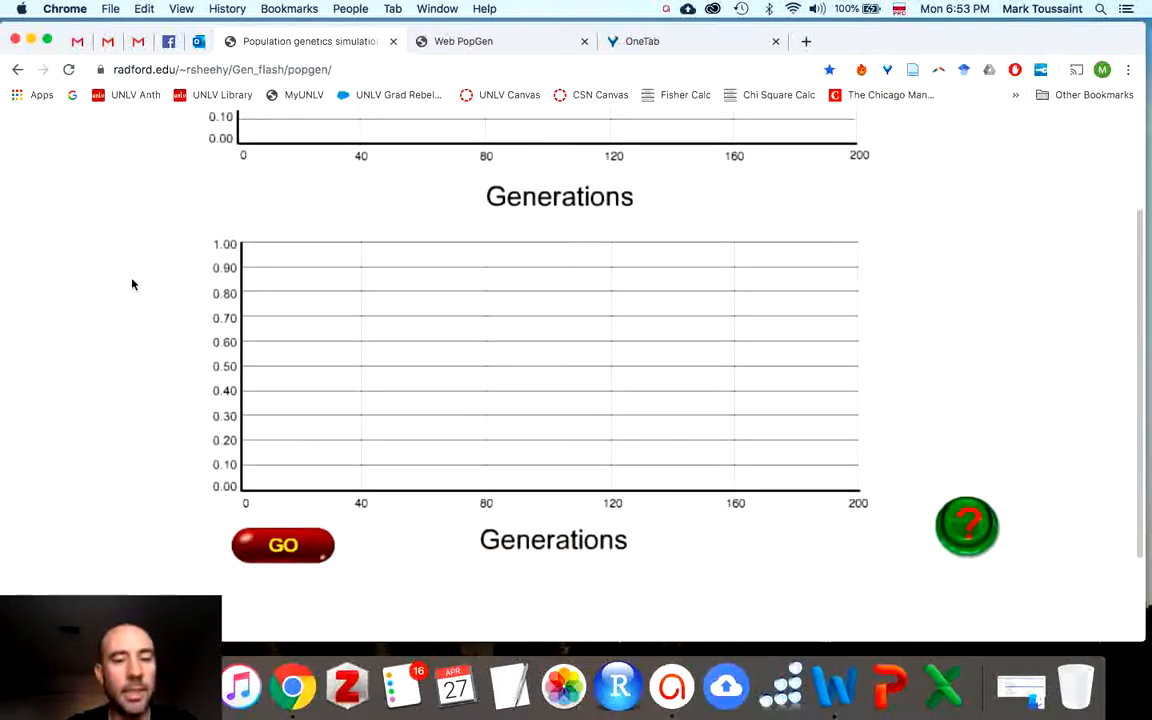
left_click(250, 544)
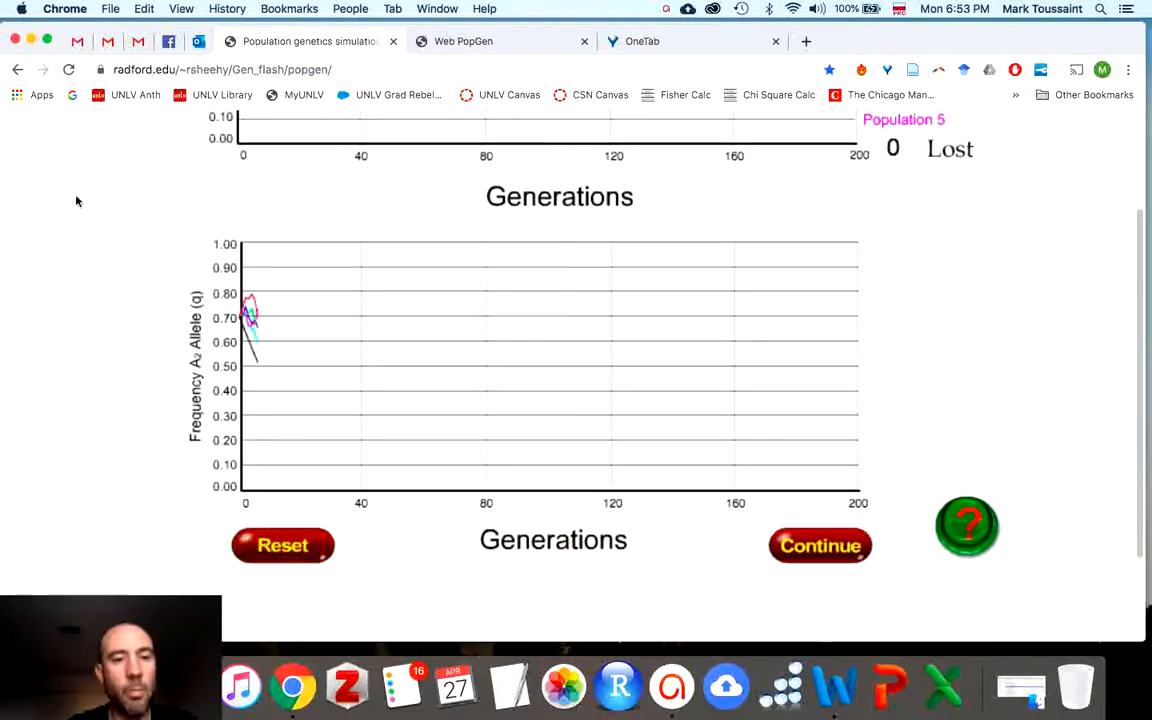
Step: Examine the A1 allele frequency graph of the Source/Sink run and decline the incoming call
scroll(76, 201, "up", 6)
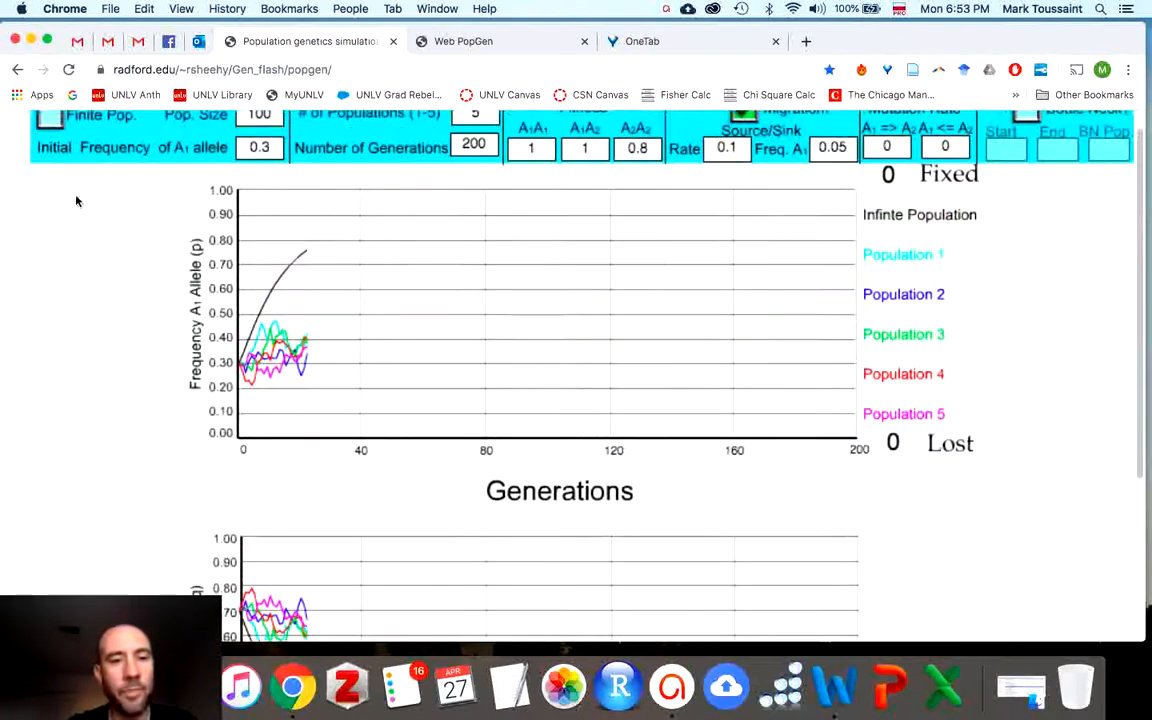
scroll(76, 201, "up", 1)
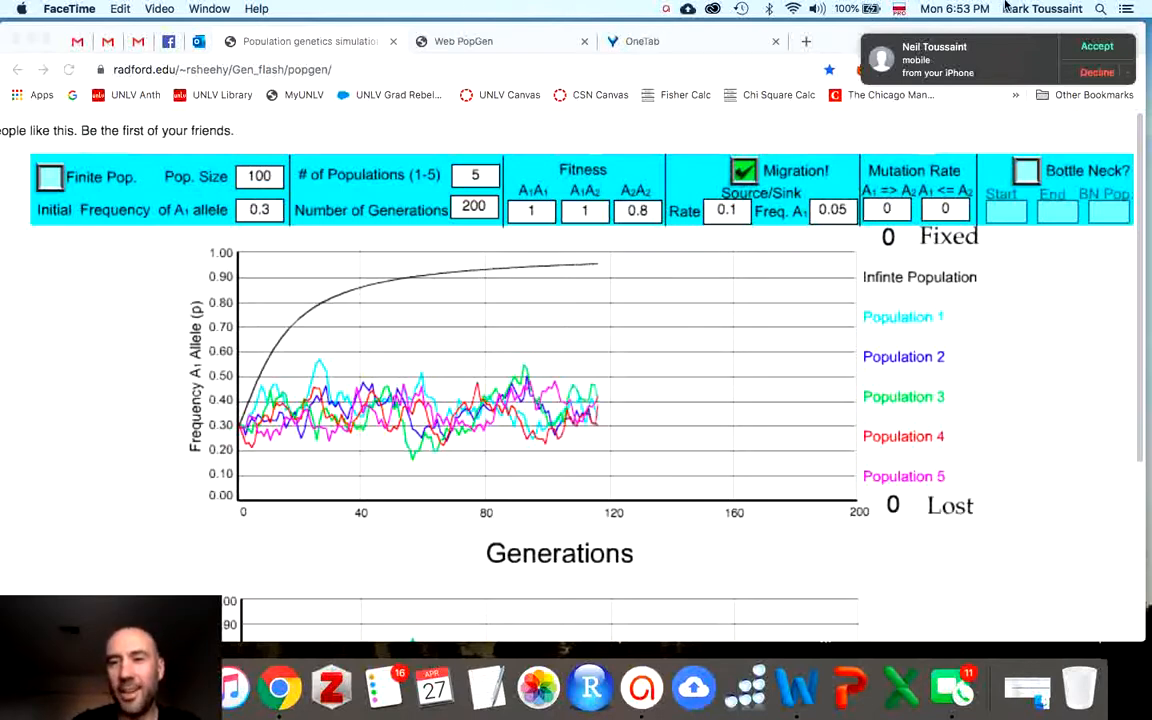
left_click(1087, 76)
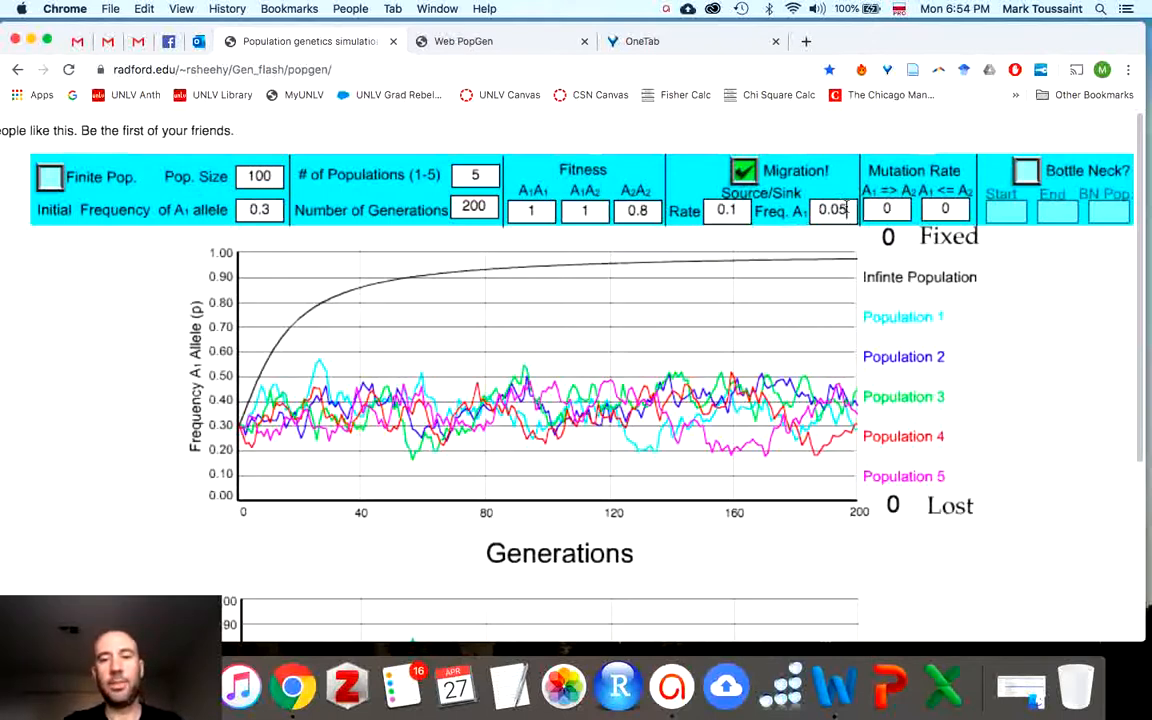
Step: Set the A1 frequency of the Source/Sink migration source to 0.15
key("BackSpace")
key("BackSpace")
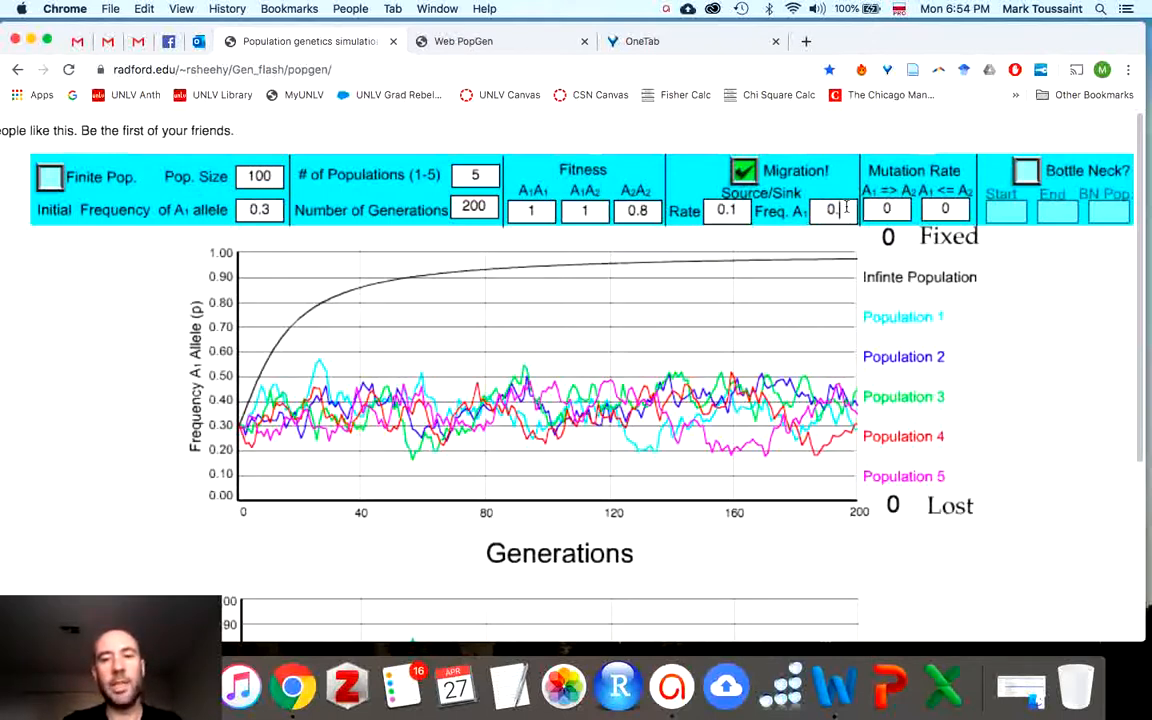
type("15")
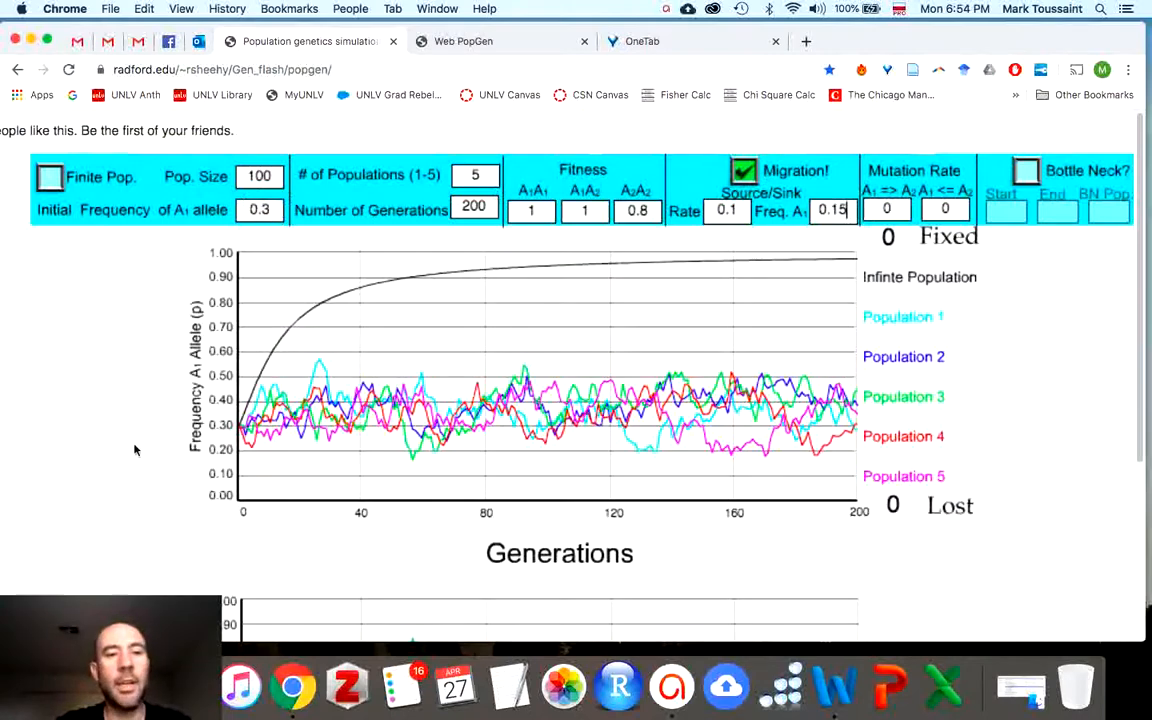
key("Return")
Step: Rerun the simulation on cleared graphs with the new source frequency and examine the A1 allele frequency curves
scroll(135, 450, "down", 8)
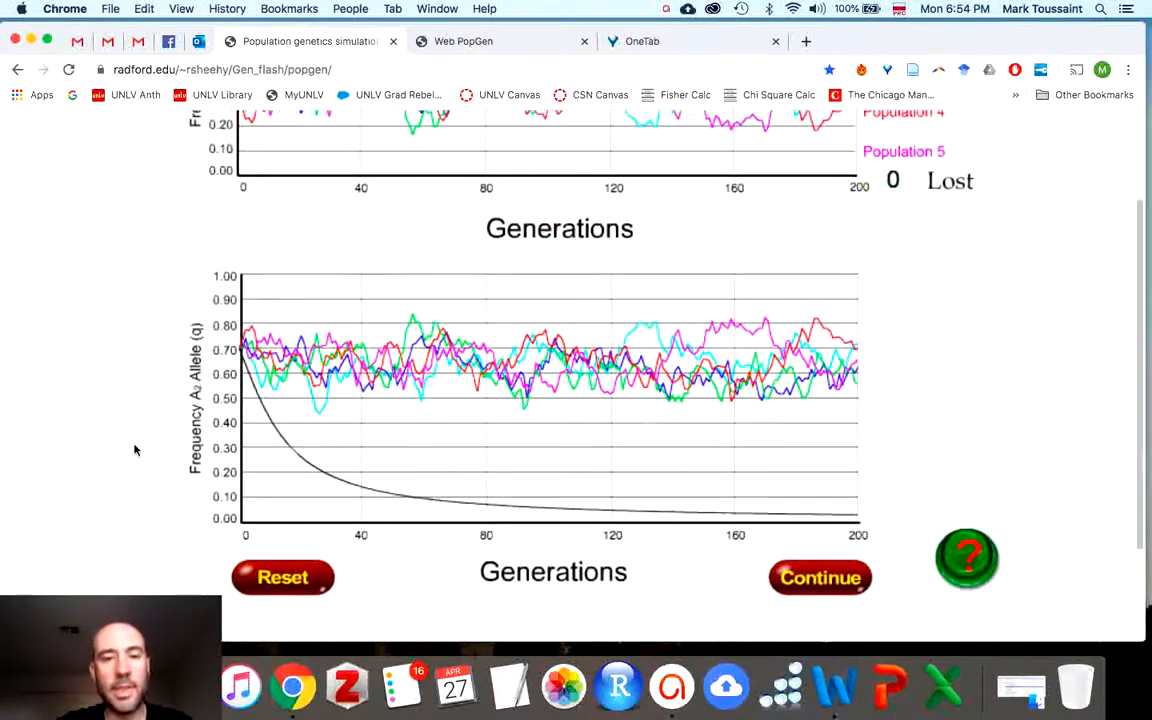
left_click(251, 529)
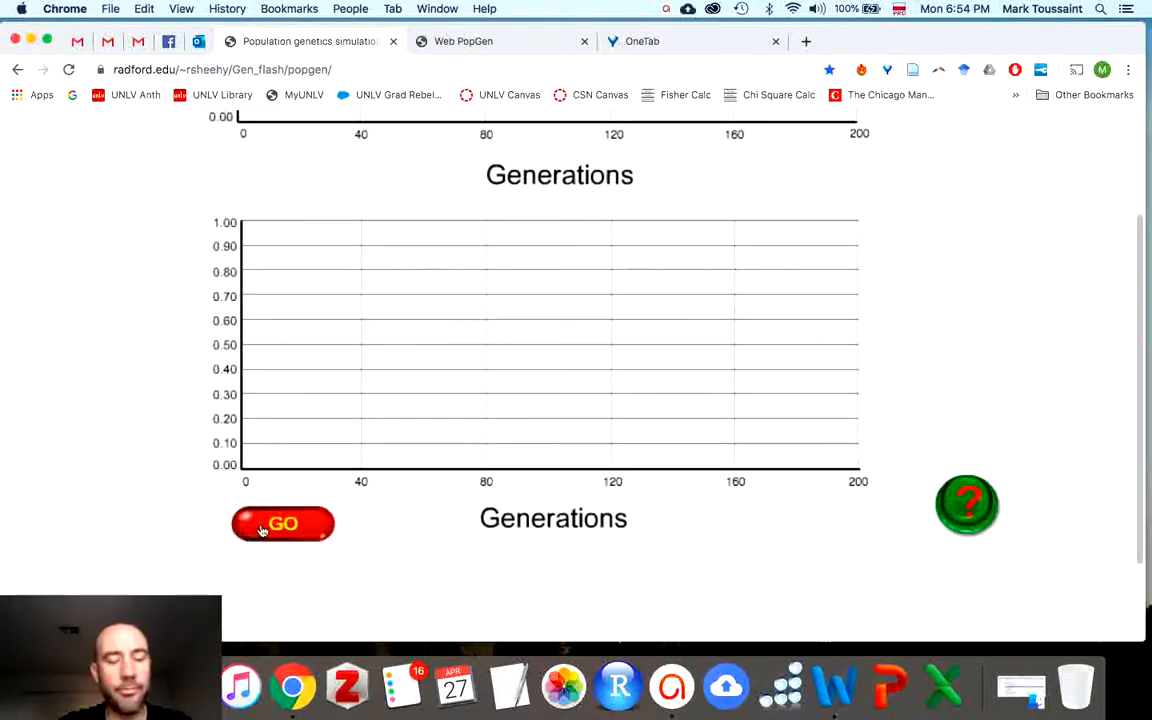
left_click(262, 530)
scroll(105, 388, "up", 5)
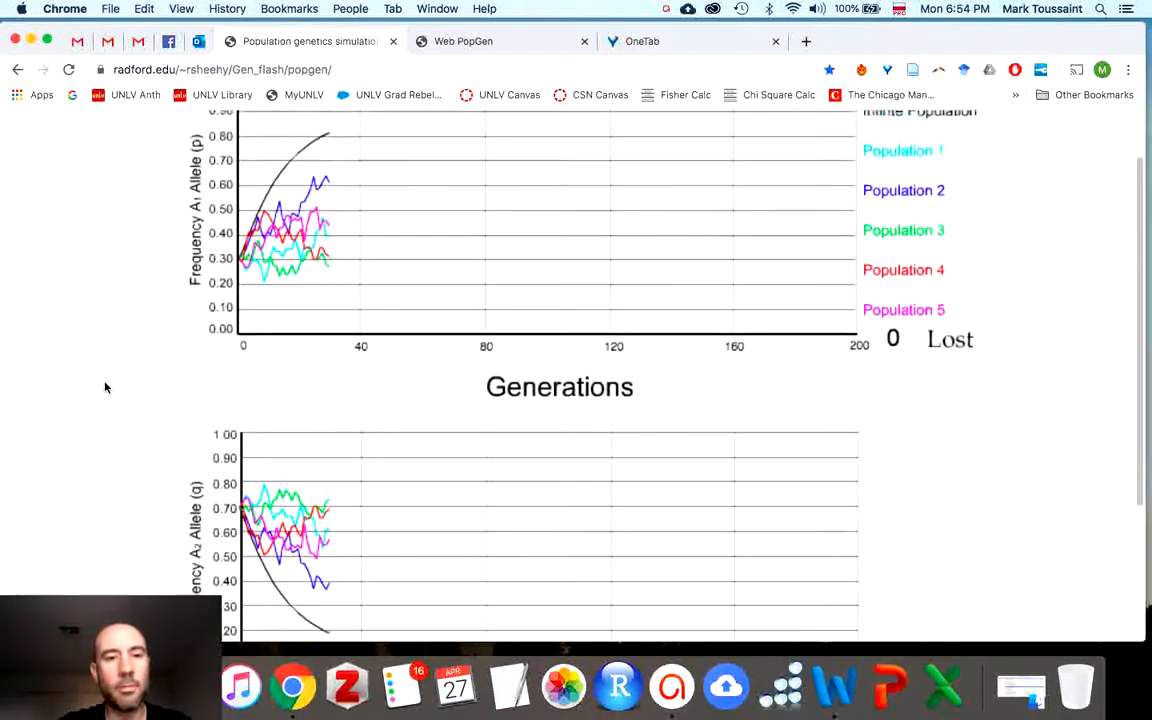
scroll(105, 388, "up", 2)
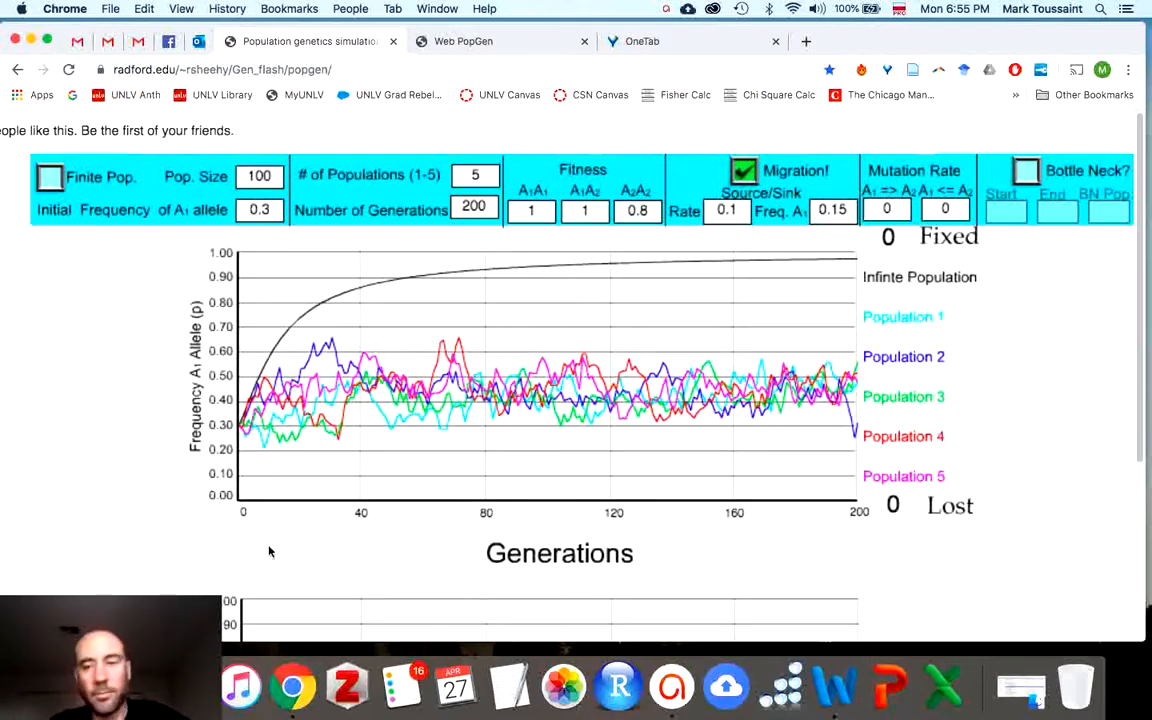
scroll(269, 551, "down", 2)
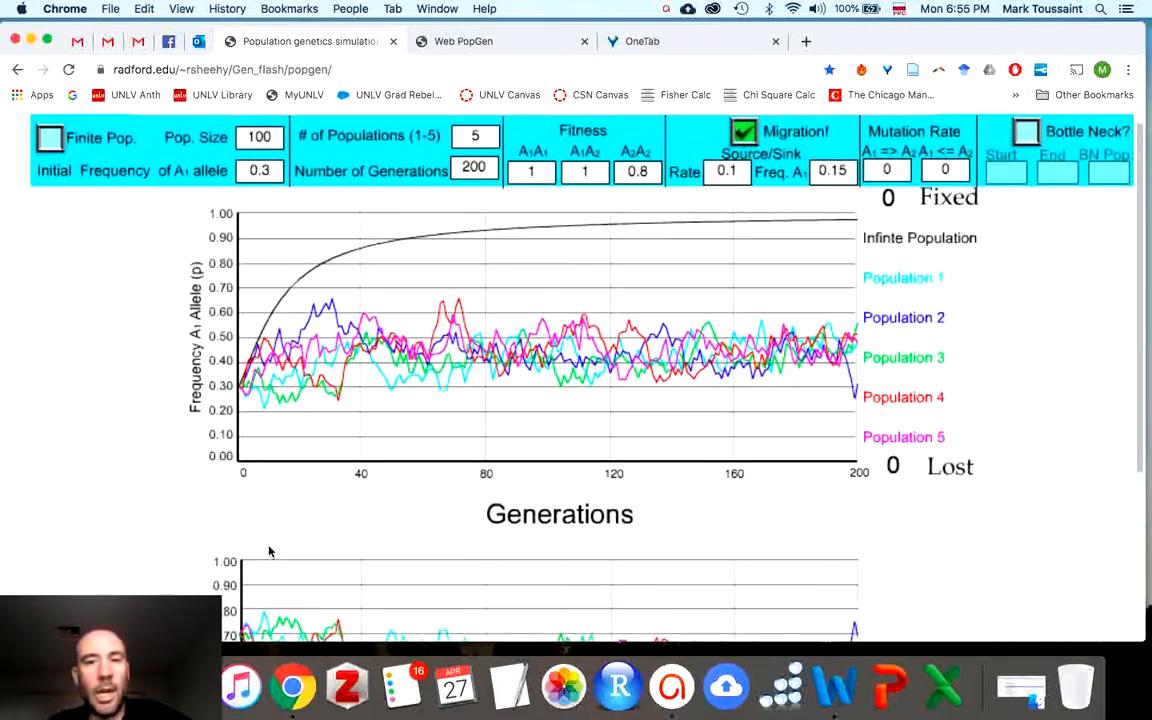
scroll(269, 551, "up", 2)
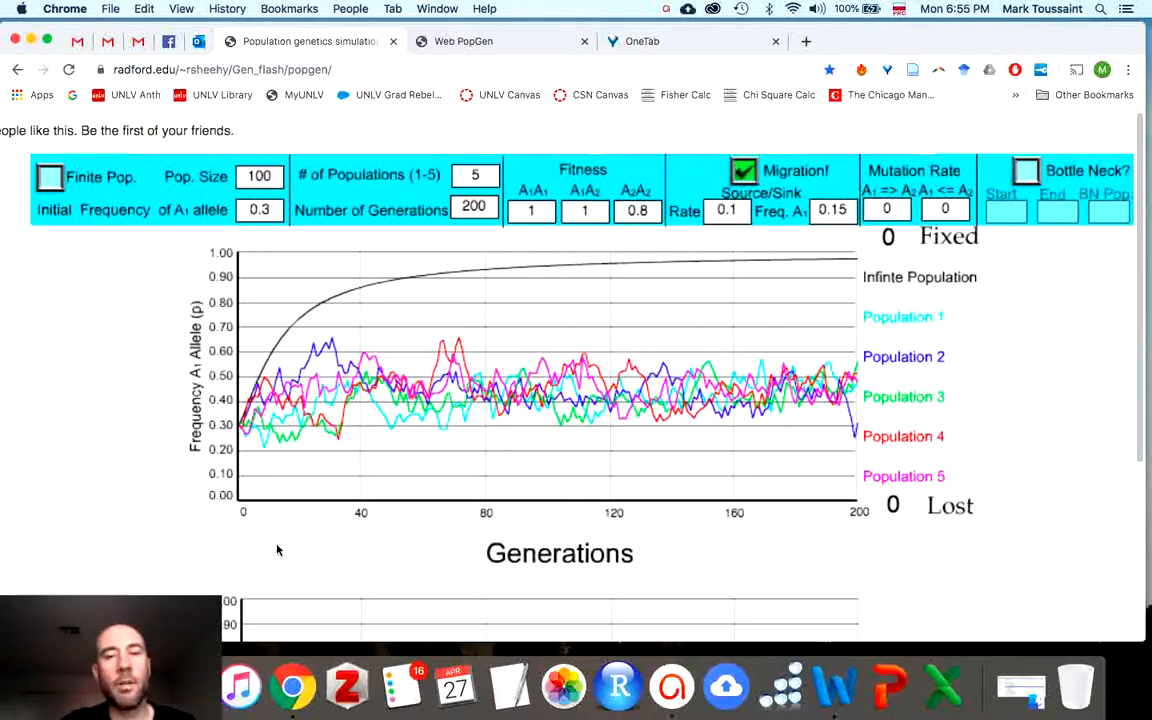
Step: Reset the graphs and switch the migration setting from the Source/Sink model to the Island model
scroll(278, 550, "down", 5)
left_click(285, 535)
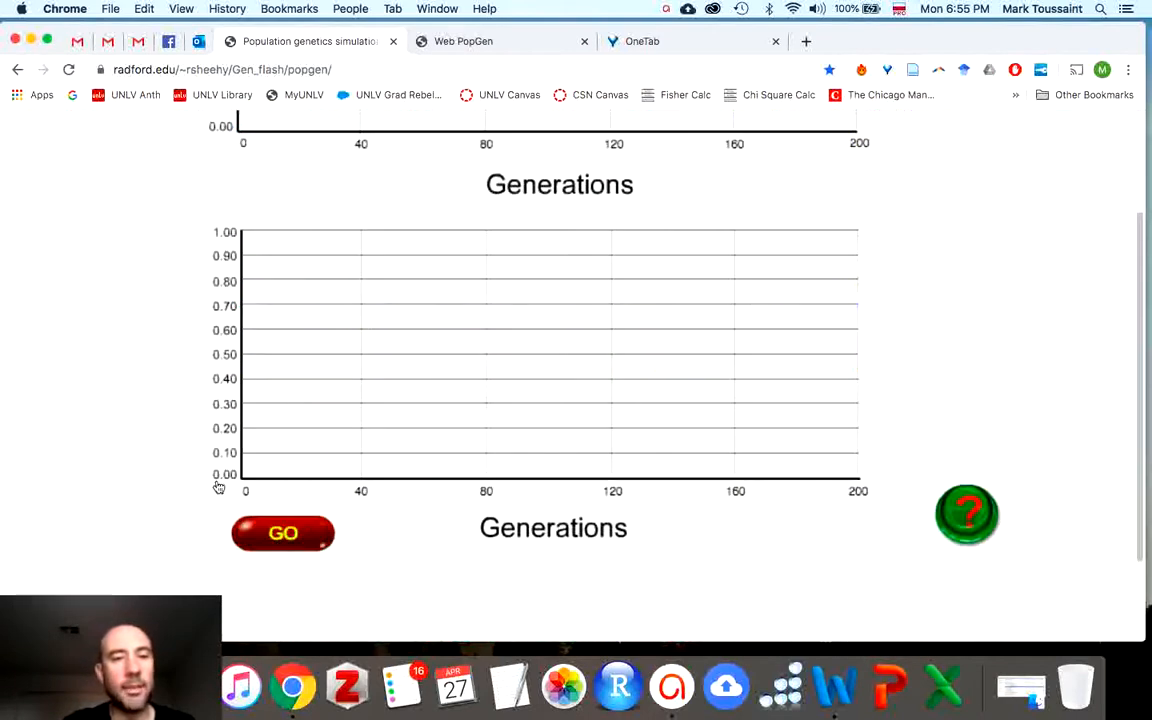
scroll(190, 438, "up", 4)
scroll(190, 438, "up", 2)
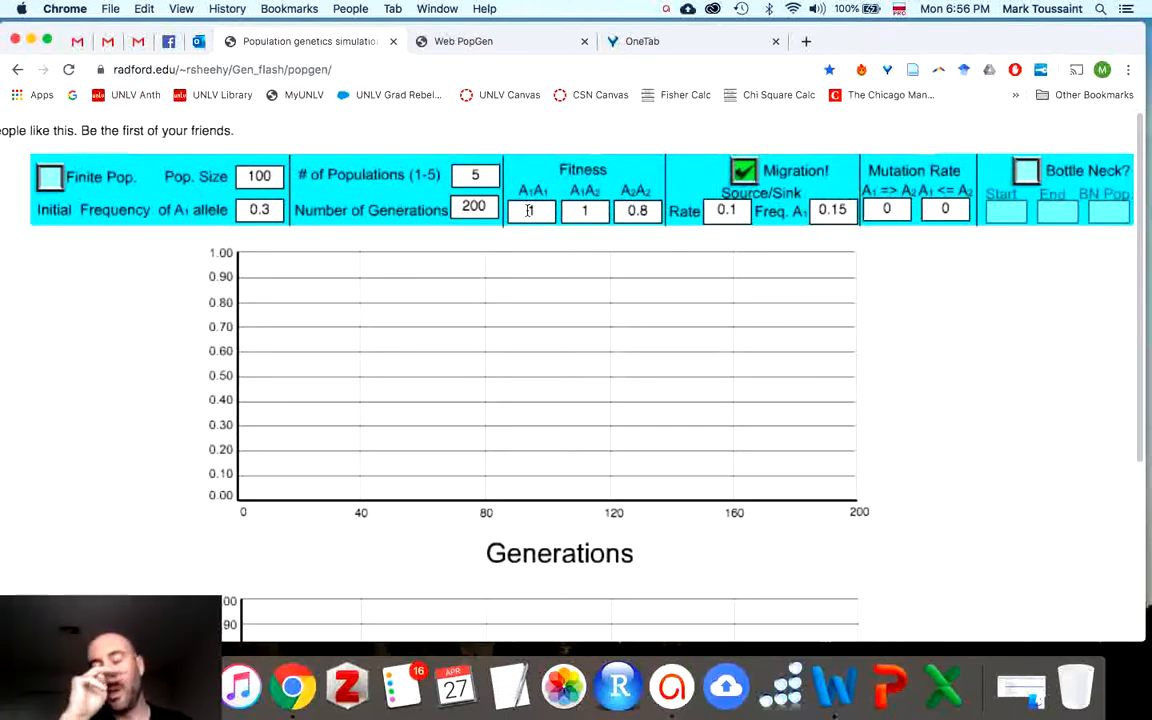
left_click(744, 173)
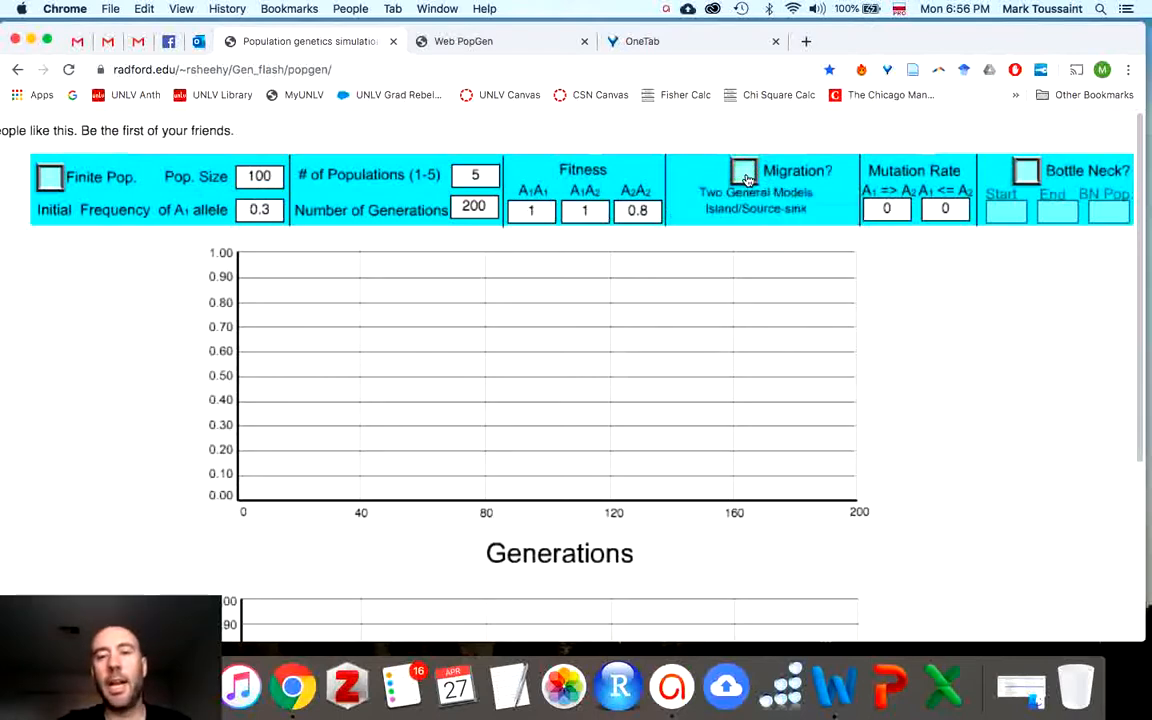
left_click(745, 175)
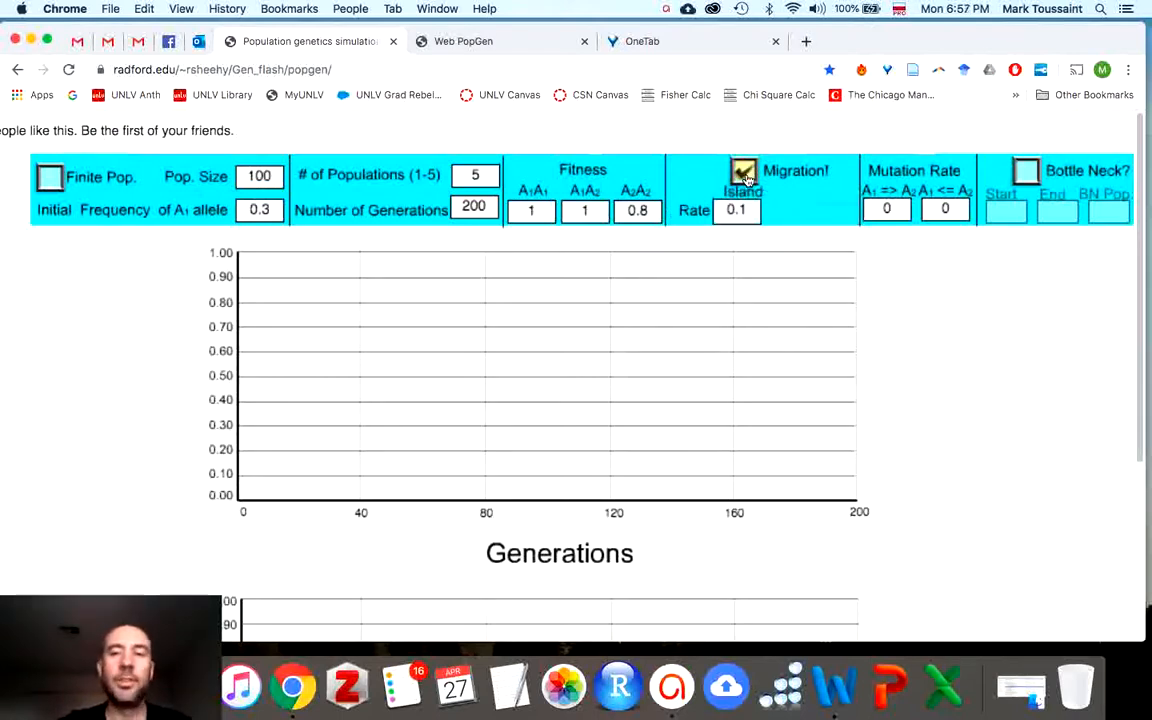